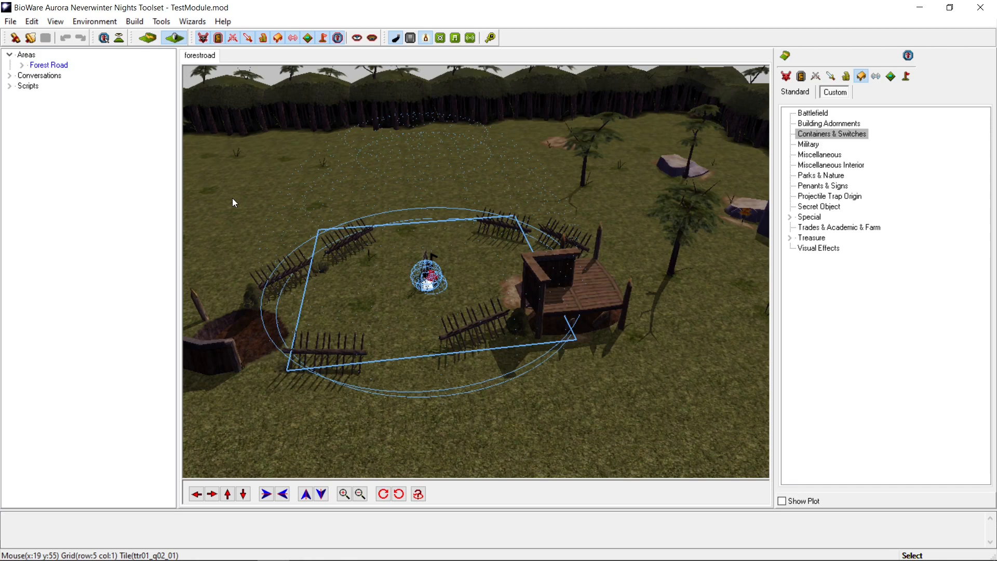
{"action": "middle_click_drag", "start_coordinate": [591, 195], "coordinate": [560, 201]}
{"action": "scroll", "coordinate": [608, 199], "scroll_direction": "down", "scroll_amount": 4}
{"action": "left_click", "coordinate": [786, 76]}
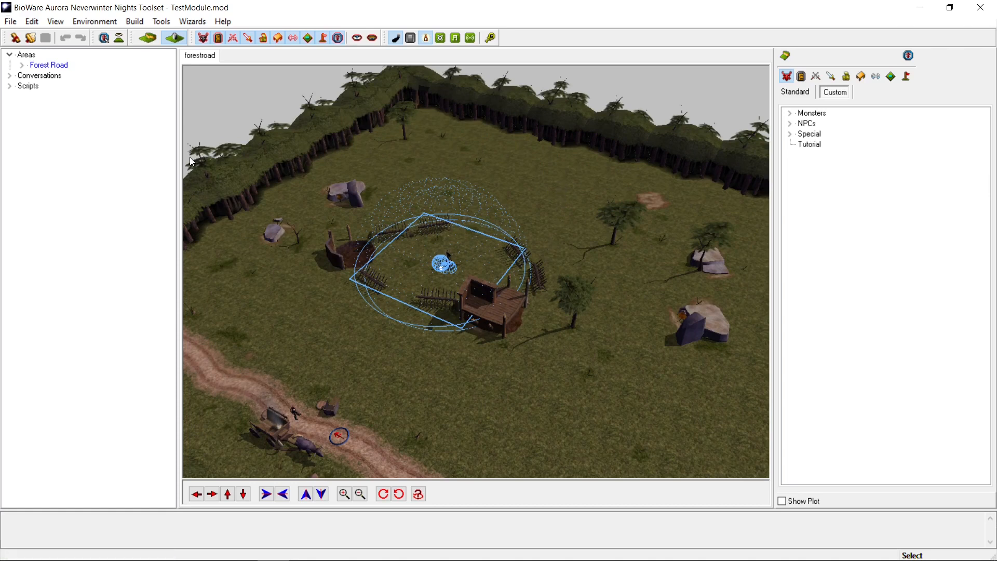
{"action": "left_click", "coordinate": [193, 21]}
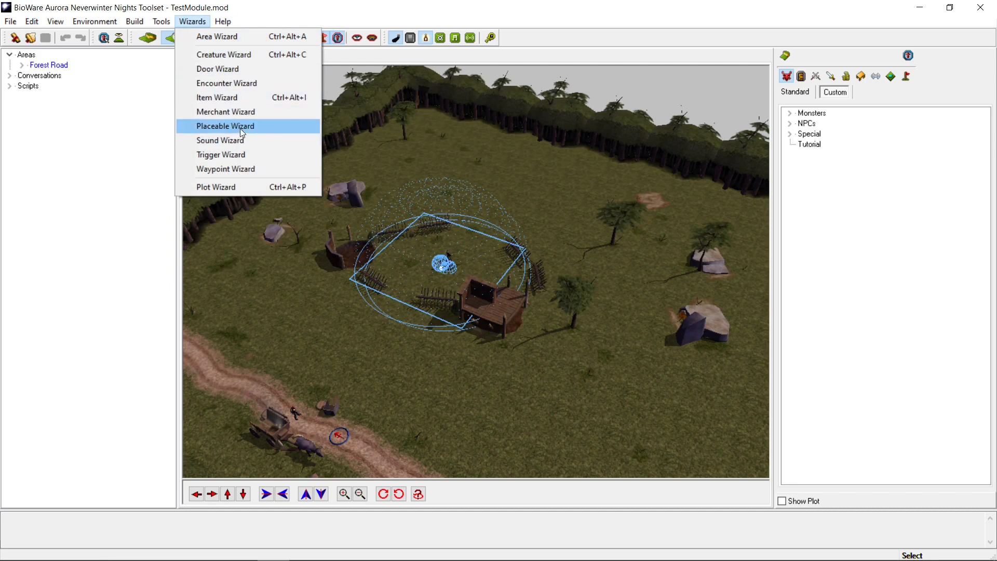
{"action": "left_click", "coordinate": [622, 208]}
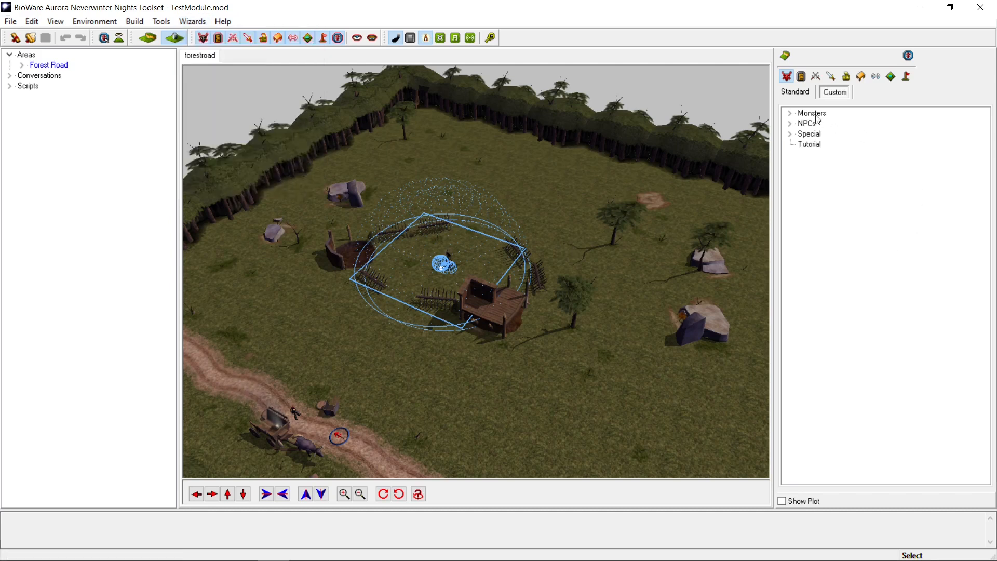
Step: Start a new custom placeable blueprint and assign it to the Containers & Switches palette category
{"action": "left_click", "coordinate": [862, 77]}
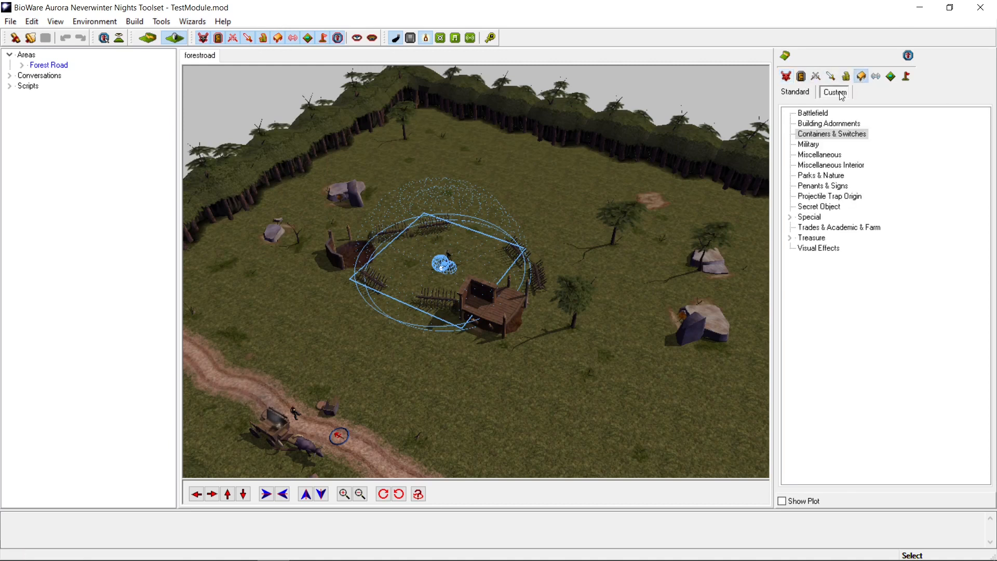
{"action": "right_click", "coordinate": [832, 134]}
{"action": "left_click", "coordinate": [863, 144]}
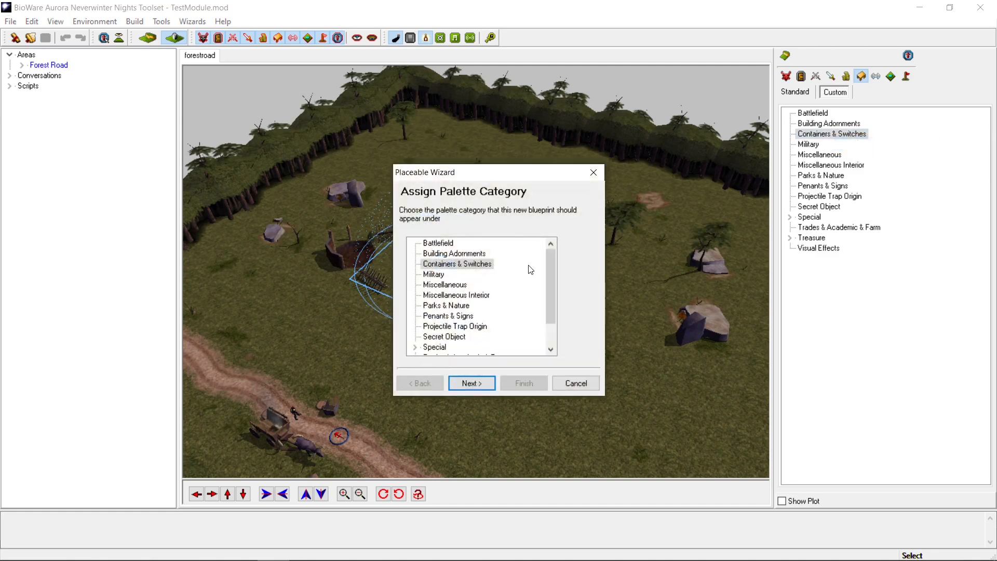
{"action": "scroll", "coordinate": [530, 267], "scroll_direction": "down", "scroll_amount": 1}
{"action": "scroll", "coordinate": [531, 273], "scroll_direction": "up", "scroll_amount": 1}
{"action": "left_click", "coordinate": [485, 387]}
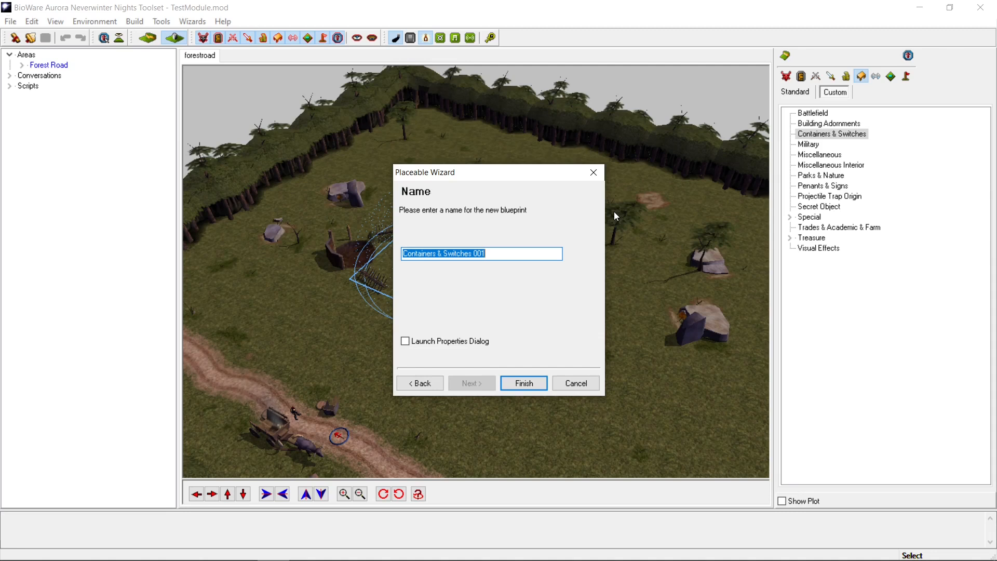
Step: Name the new blueprint "Battered Wooden Trunk" and finish the wizard with the properties dialog set to launch
{"action": "key", "text": "BackSpace"}
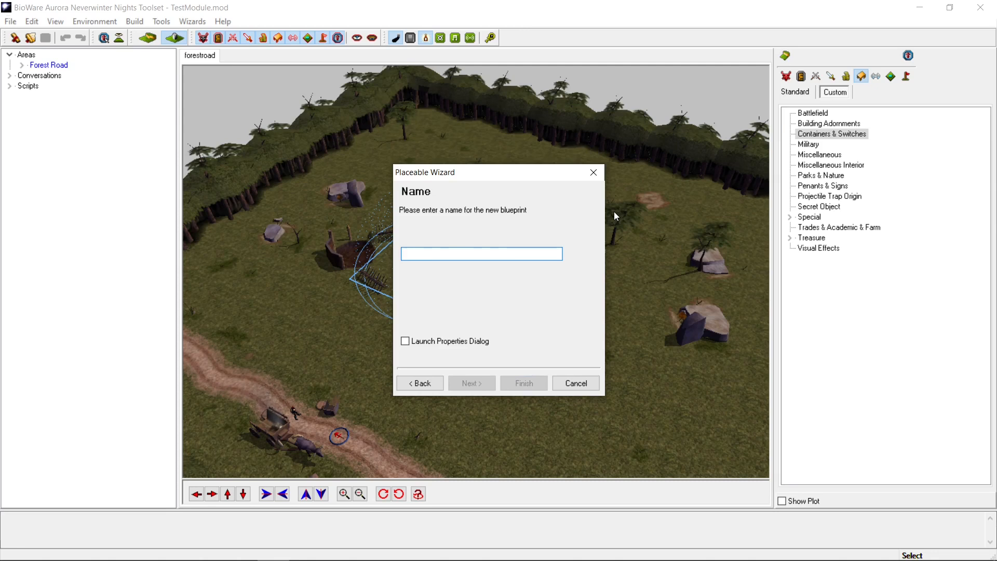
{"action": "type", "text": "Bat"}
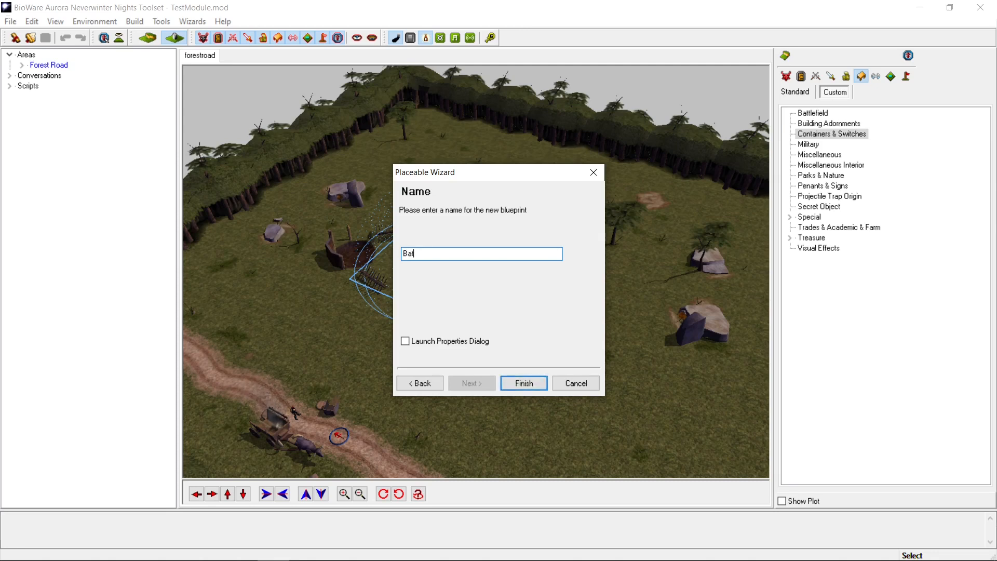
{"action": "type", "text": "tered Wooden Trunk"}
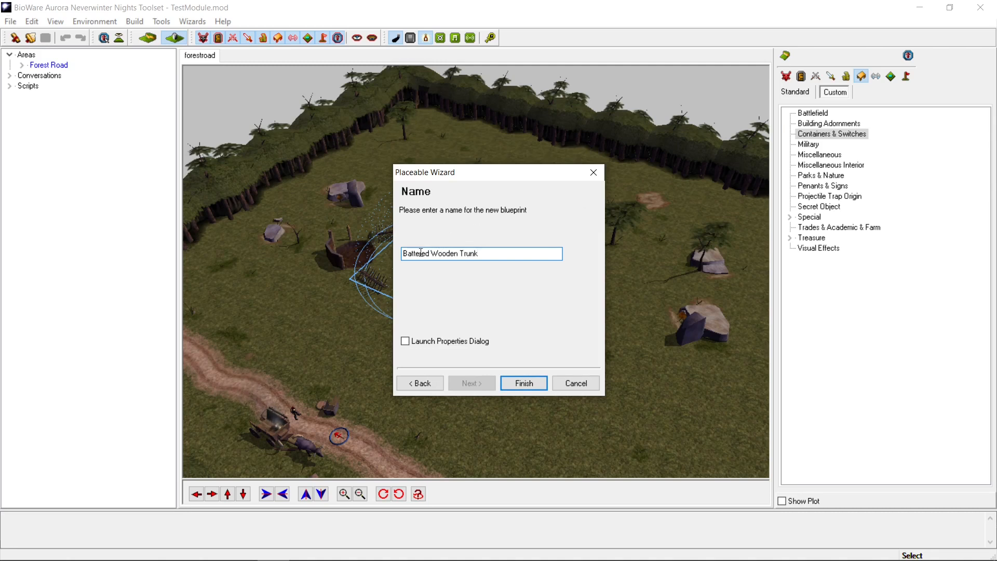
{"action": "left_click", "coordinate": [405, 341]}
{"action": "left_click", "coordinate": [524, 383]}
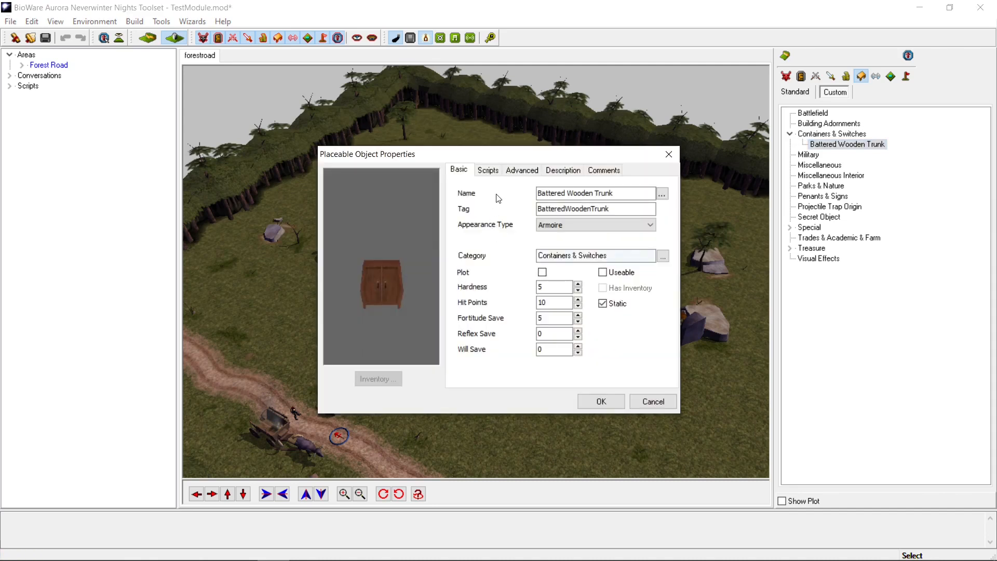
Step: Set the trunk's appearance type to Chest 4 and inspect the model in the preview
{"action": "left_click", "coordinate": [567, 229]}
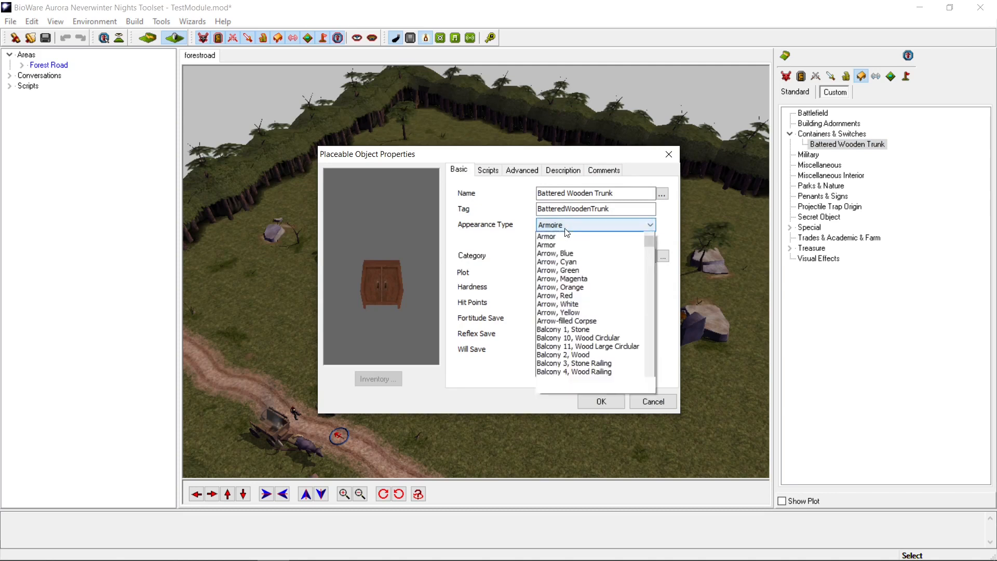
{"action": "scroll", "coordinate": [589, 274], "scroll_direction": "down", "scroll_amount": 5}
{"action": "scroll", "coordinate": [589, 275], "scroll_direction": "down", "scroll_amount": 20}
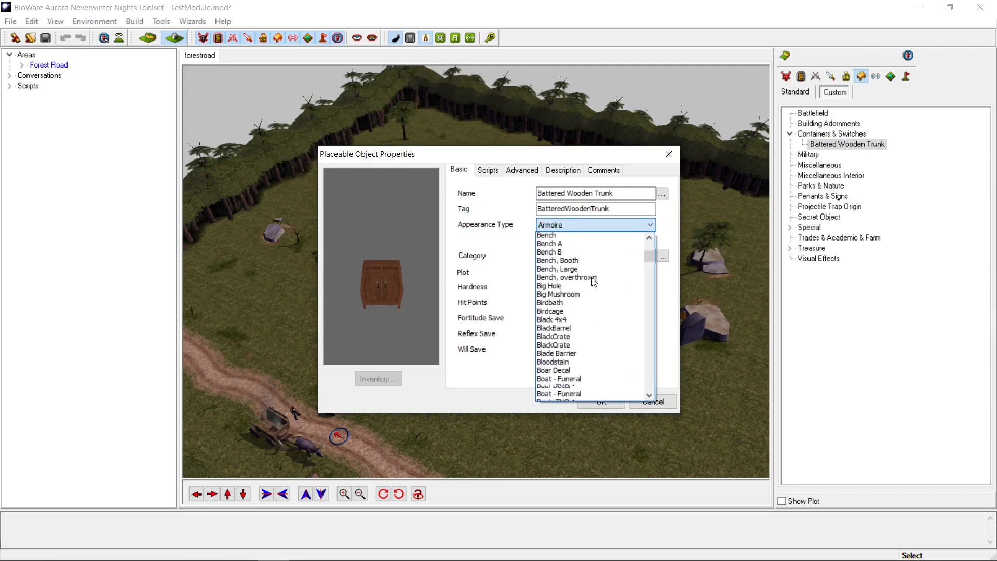
{"action": "scroll", "coordinate": [605, 305], "scroll_direction": "down", "scroll_amount": 15}
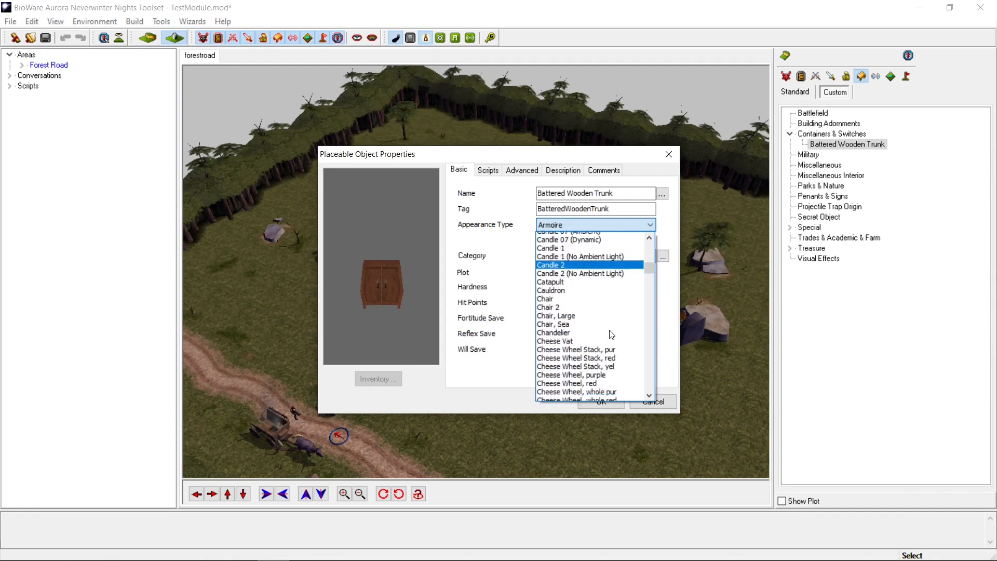
{"action": "left_click", "coordinate": [605, 338]}
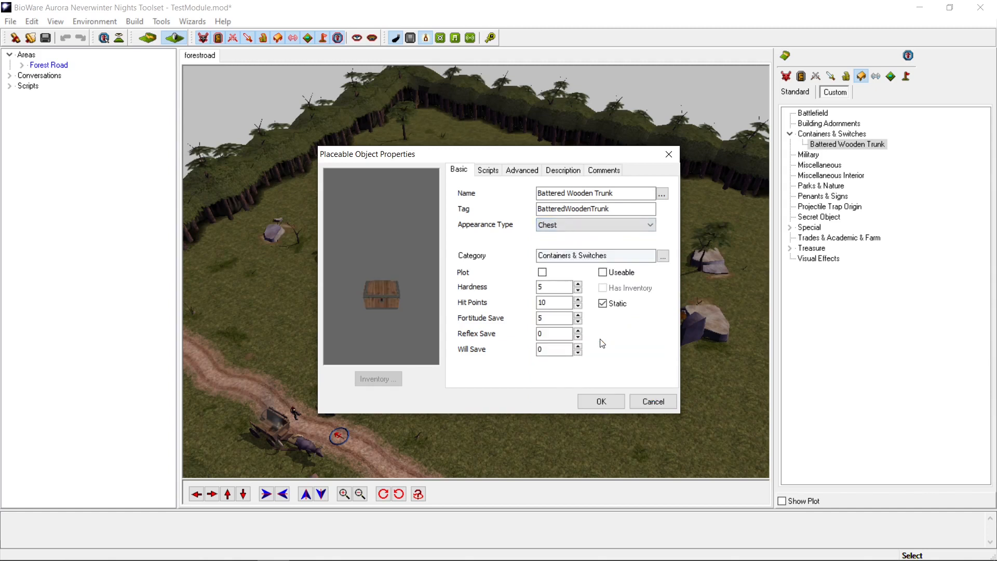
{"action": "key", "text": "Down"}
{"action": "key", "text": "Down"}
{"action": "key", "text": "Down"}
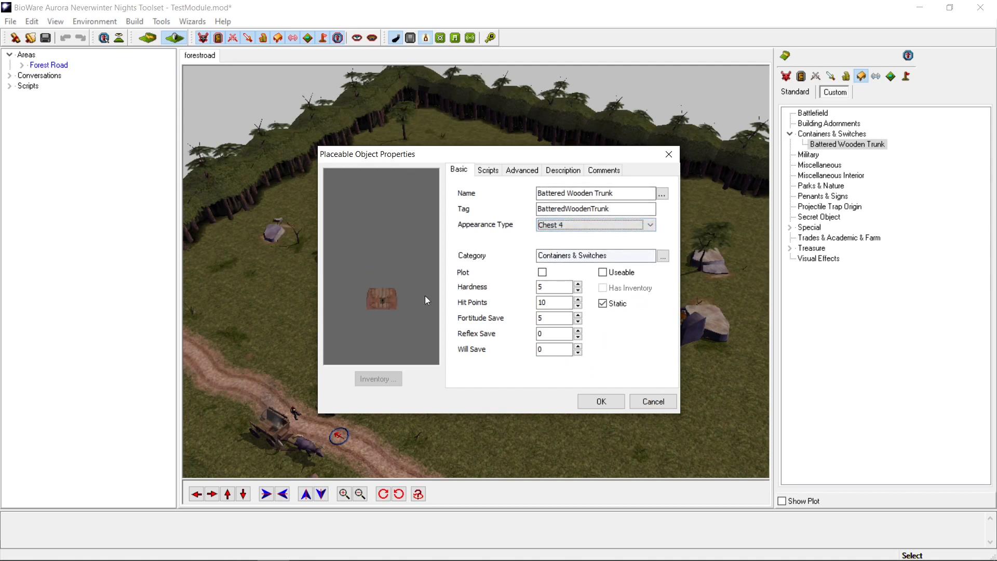
{"action": "mouse_move", "coordinate": [383, 318]}
{"action": "middle_mouse_down"}
{"action": "mouse_move", "coordinate": [392, 247]}
{"action": "mouse_move", "coordinate": [391, 326]}
{"action": "middle_mouse_up"}
{"action": "scroll", "coordinate": [396, 286], "scroll_direction": "up", "scroll_amount": 3}
{"action": "middle_click_drag", "start_coordinate": [396, 285], "coordinate": [398, 292]}
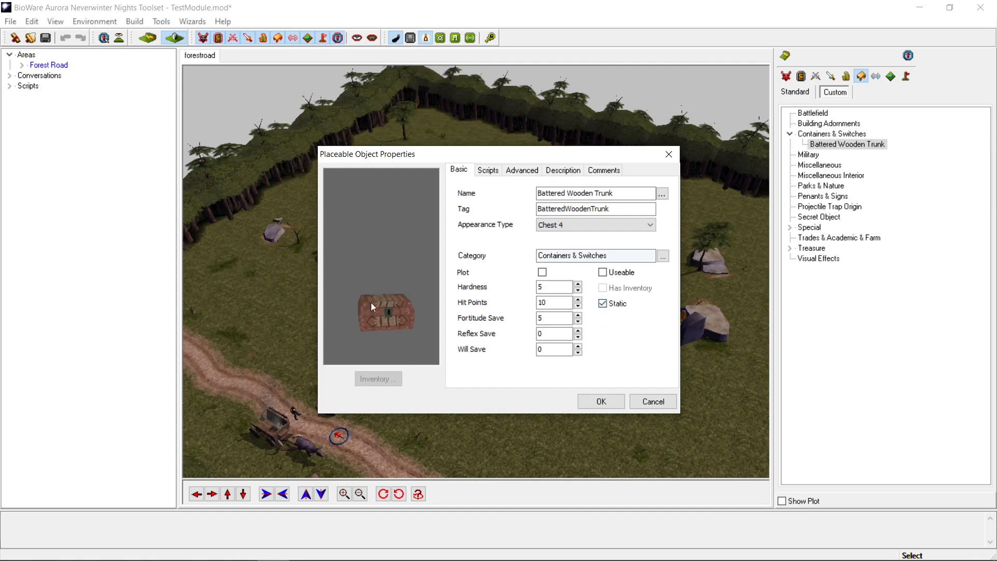
{"action": "left_click_drag", "start_coordinate": [403, 316], "coordinate": [402, 283]}
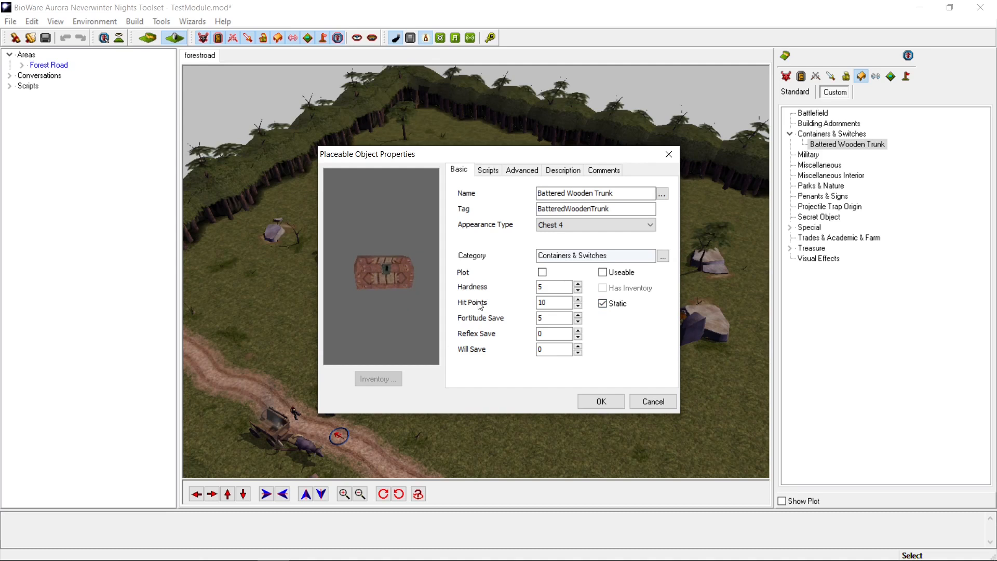
Step: Turn off Static for the trunk and enable Useable and Has Inventory
{"action": "left_click", "coordinate": [603, 304]}
{"action": "mouse_move", "coordinate": [389, 283]}
{"action": "left_mouse_down"}
{"action": "mouse_move", "coordinate": [349, 280]}
{"action": "mouse_move", "coordinate": [391, 298]}
{"action": "mouse_move", "coordinate": [391, 282]}
{"action": "left_mouse_up"}
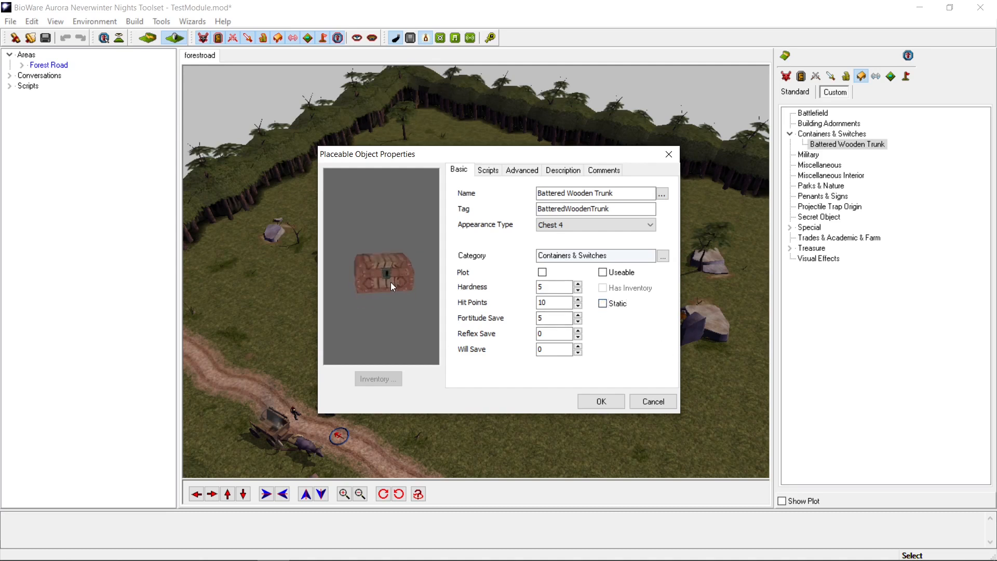
{"action": "left_click", "coordinate": [602, 273]}
{"action": "left_click_drag", "start_coordinate": [373, 309], "coordinate": [398, 272]}
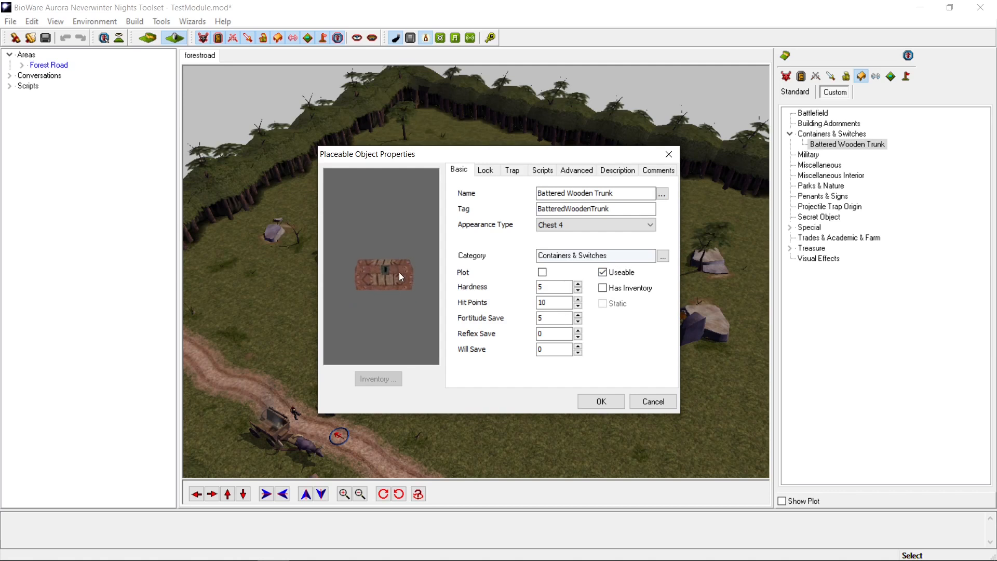
{"action": "left_click", "coordinate": [603, 288]}
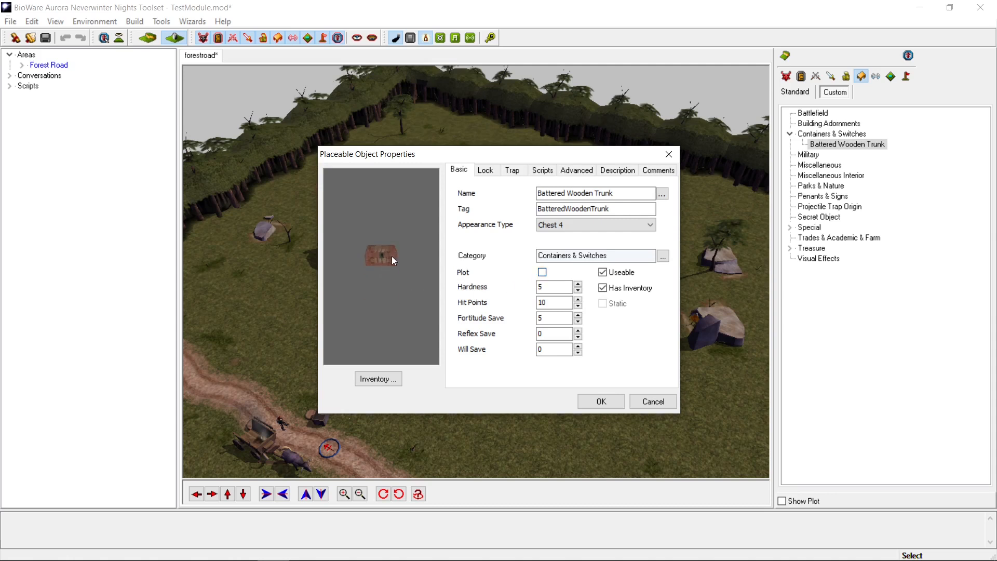
Step: Inspect the trunk model in the preview and accept its basic properties
{"action": "scroll", "coordinate": [391, 256], "scroll_direction": "up", "scroll_amount": 5}
{"action": "scroll", "coordinate": [403, 261], "scroll_direction": "down", "scroll_amount": 1}
{"action": "scroll", "coordinate": [404, 273], "scroll_direction": "up", "scroll_amount": 1}
{"action": "middle_click_drag", "start_coordinate": [404, 273], "coordinate": [404, 270]}
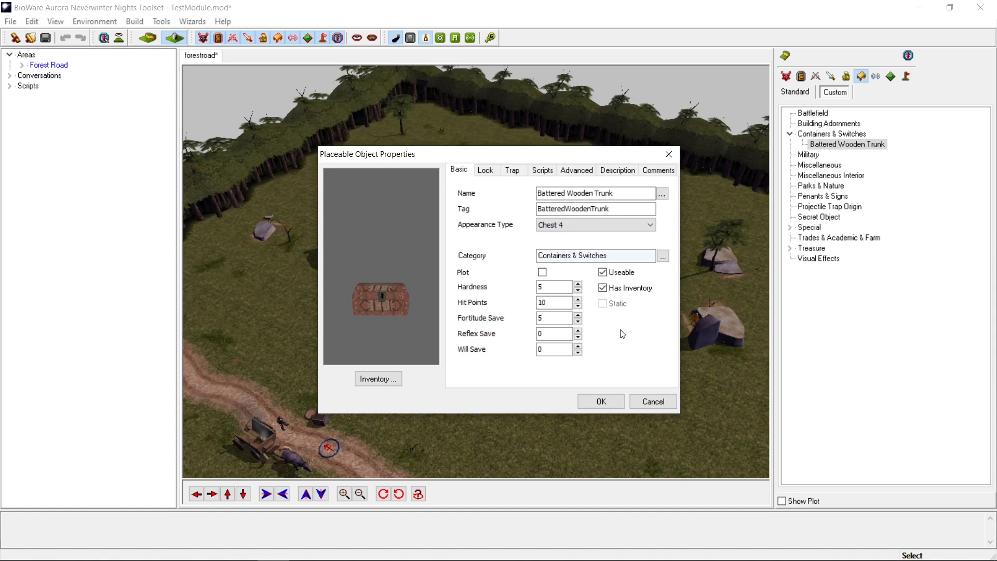
{"action": "middle_click_drag", "start_coordinate": [348, 301], "coordinate": [400, 292]}
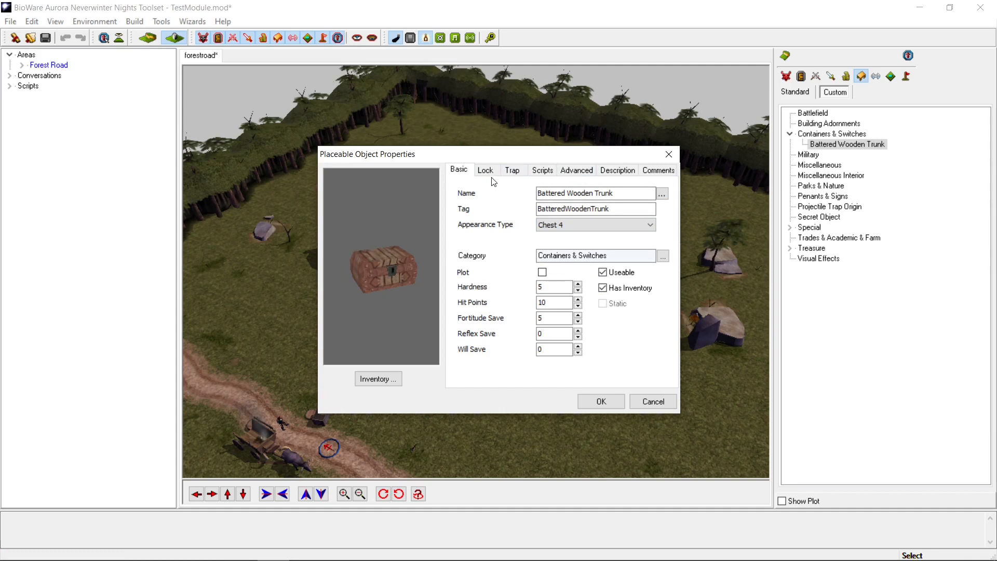
{"action": "left_click", "coordinate": [600, 400]}
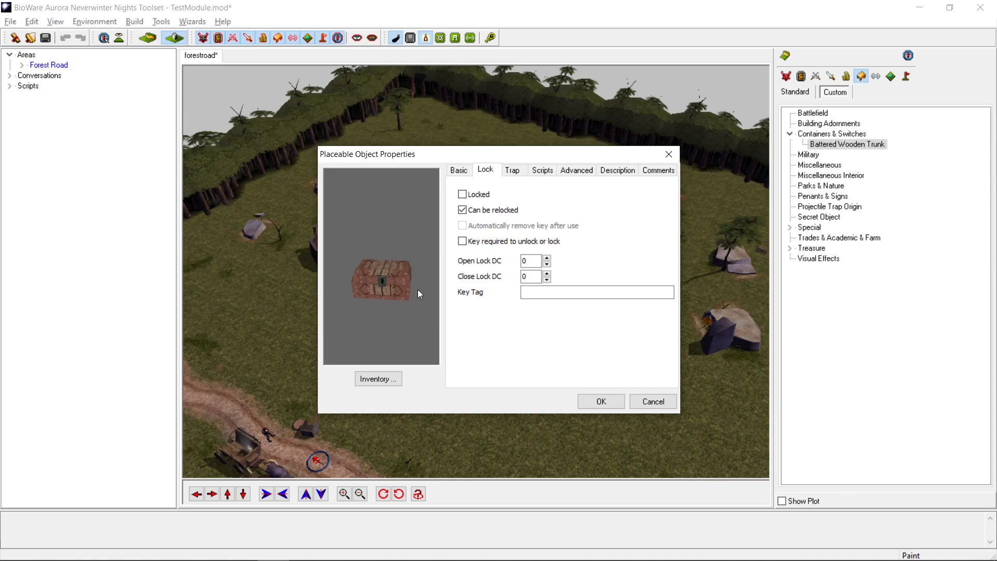
Step: Make the trunk locked and turn off its ability to be relocked
{"action": "mouse_move", "coordinate": [399, 281]}
{"action": "left_mouse_down"}
{"action": "mouse_move", "coordinate": [400, 303]}
{"action": "mouse_move", "coordinate": [402, 273]}
{"action": "left_mouse_up"}
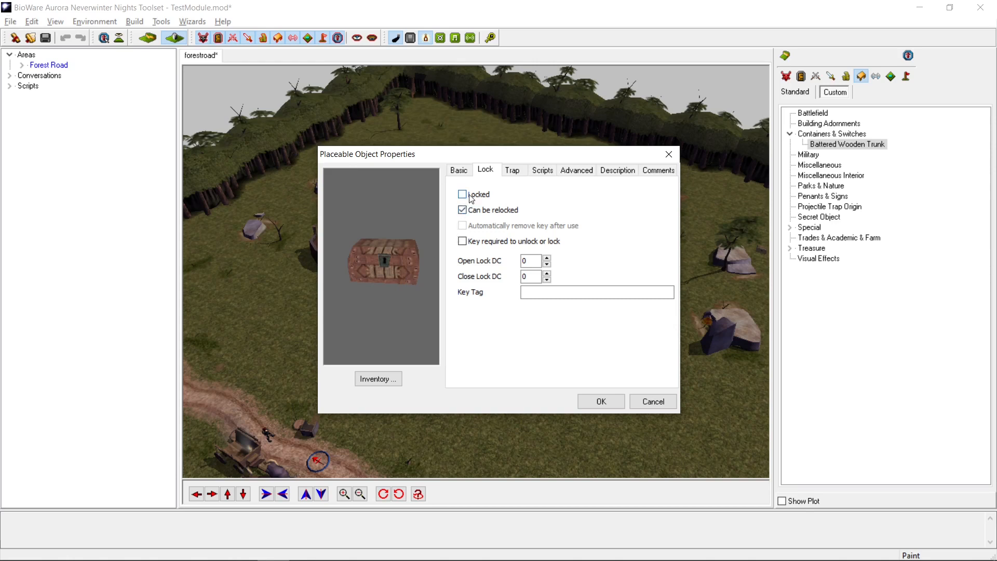
{"action": "mouse_move", "coordinate": [401, 282]}
{"action": "left_mouse_down"}
{"action": "mouse_move", "coordinate": [387, 282]}
{"action": "mouse_move", "coordinate": [389, 271]}
{"action": "left_mouse_up"}
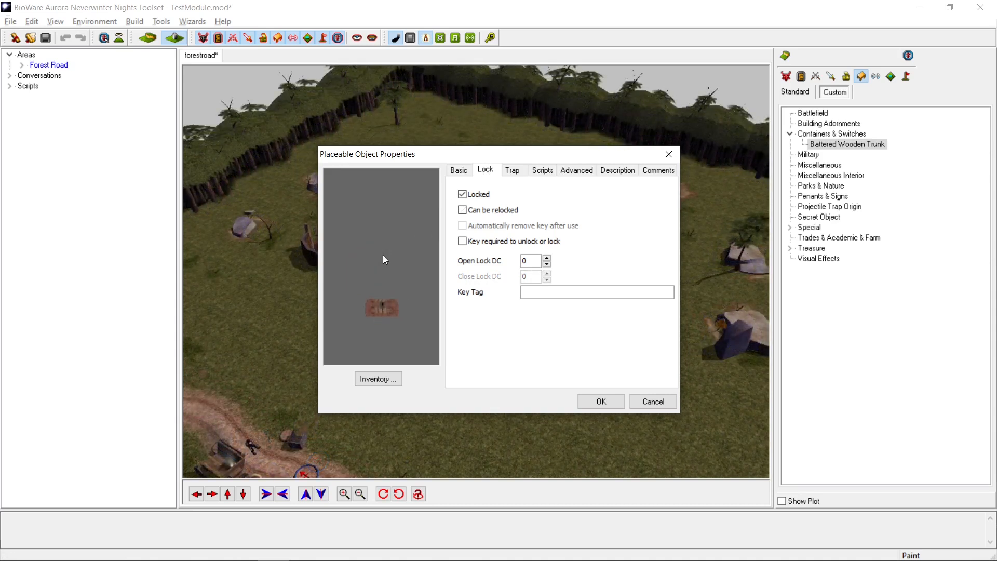
{"action": "scroll", "coordinate": [391, 264], "scroll_direction": "up", "scroll_amount": 4}
{"action": "mouse_move", "coordinate": [390, 264]}
{"action": "middle_mouse_down"}
{"action": "mouse_move", "coordinate": [391, 295]}
{"action": "mouse_move", "coordinate": [391, 256]}
{"action": "middle_mouse_up"}
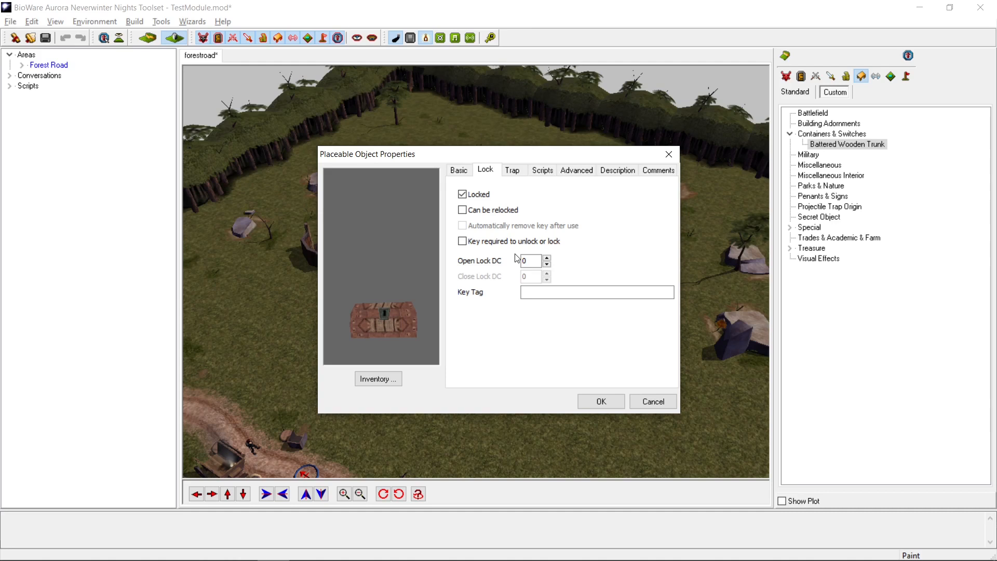
{"action": "left_click_drag", "start_coordinate": [382, 318], "coordinate": [395, 282]}
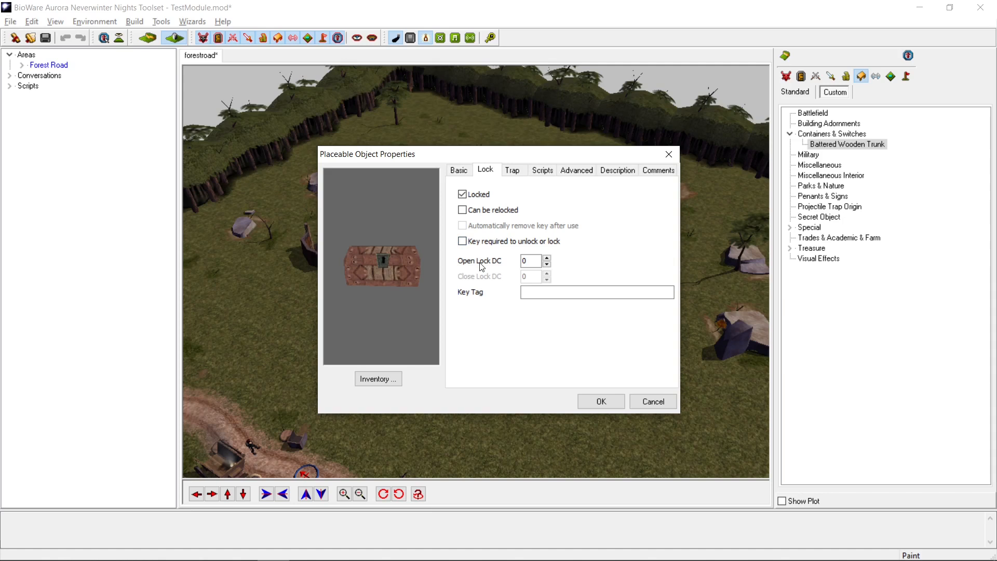
Step: Raise the trunk's Open Lock DC and accept the lock settings
{"action": "mouse_move", "coordinate": [391, 282]}
{"action": "left_mouse_down"}
{"action": "mouse_move", "coordinate": [378, 292]}
{"action": "mouse_move", "coordinate": [388, 283]}
{"action": "mouse_move", "coordinate": [391, 291]}
{"action": "mouse_move", "coordinate": [384, 281]}
{"action": "left_mouse_up"}
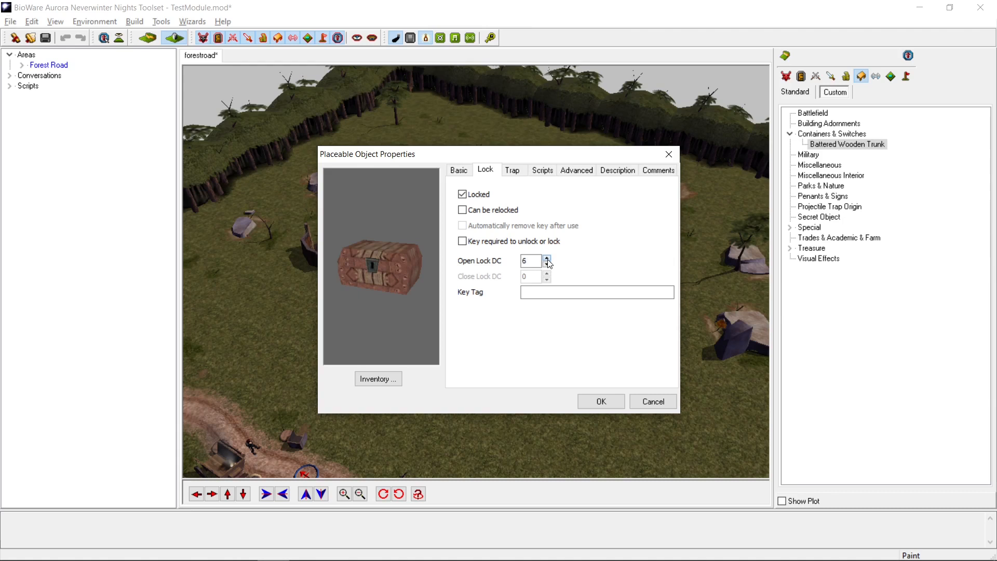
{"action": "left_click", "coordinate": [548, 260]}
{"action": "left_click", "coordinate": [547, 259]}
{"action": "left_click", "coordinate": [548, 260]}
{"action": "left_click", "coordinate": [548, 259]}
{"action": "left_click", "coordinate": [597, 401]}
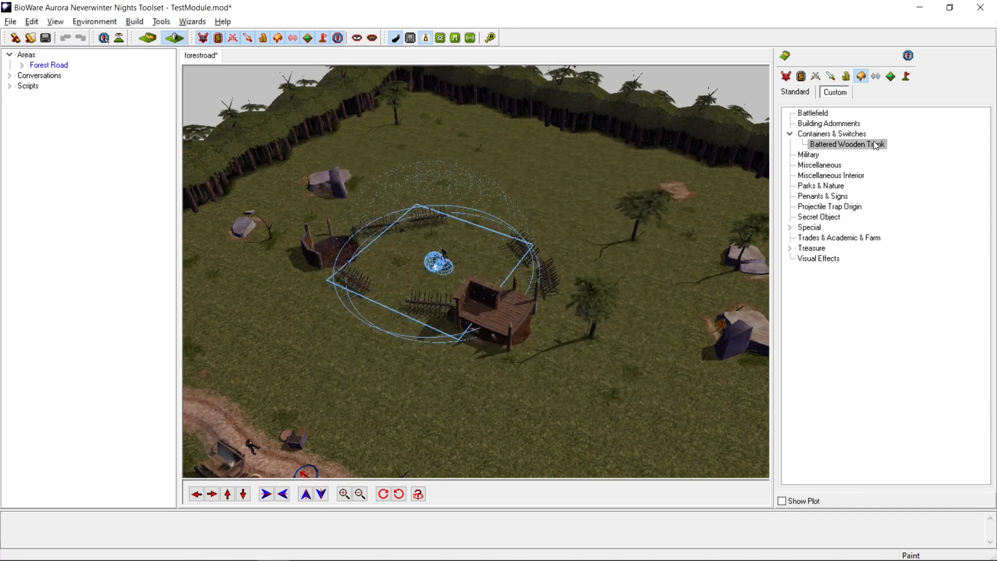
Step: Reopen the Battered Wooden Trunk blueprint's properties and review its trap settings
{"action": "right_click", "coordinate": [874, 143]}
{"action": "left_click", "coordinate": [890, 155]}
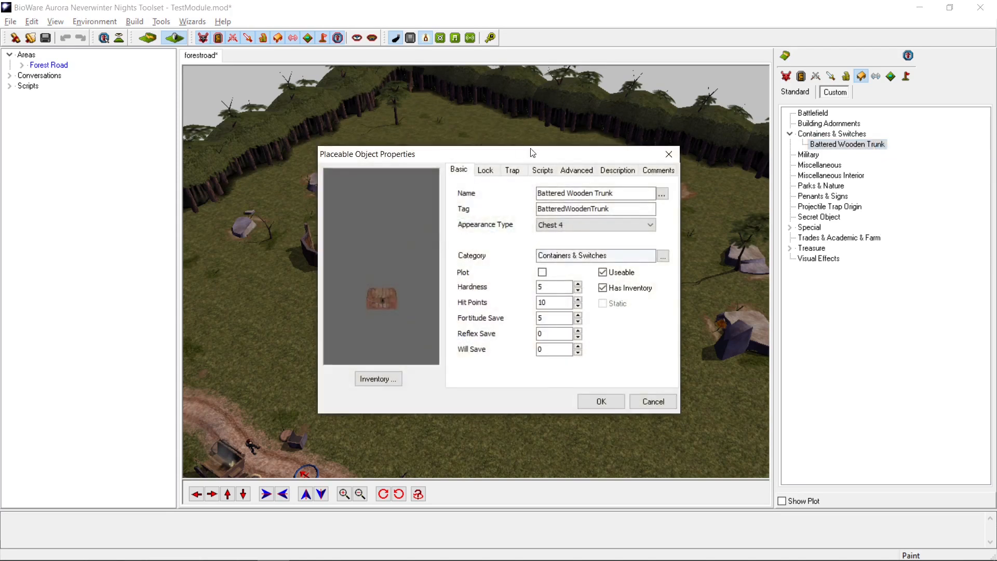
{"action": "left_click", "coordinate": [519, 173]}
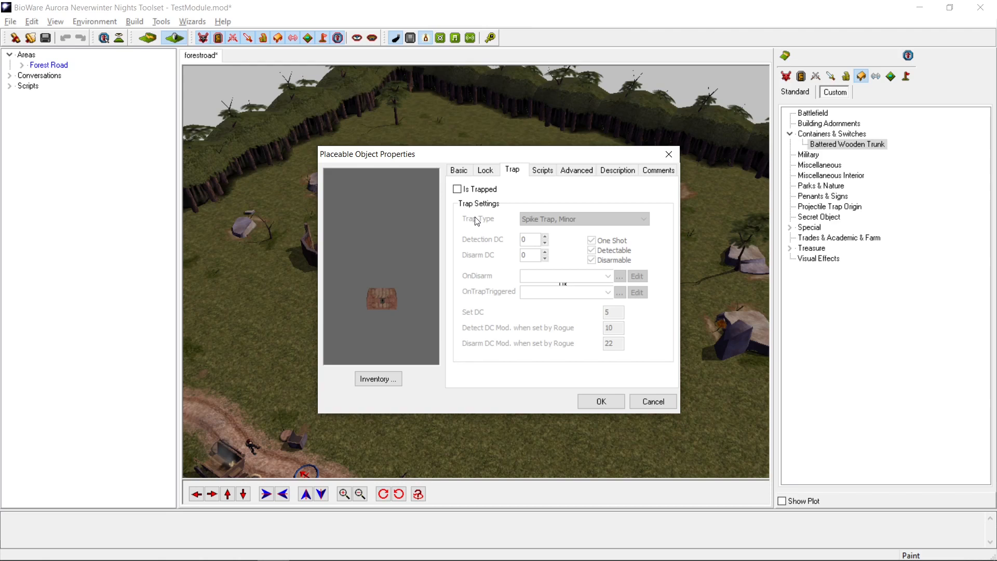
{"action": "middle_click_drag", "start_coordinate": [419, 322], "coordinate": [414, 266]}
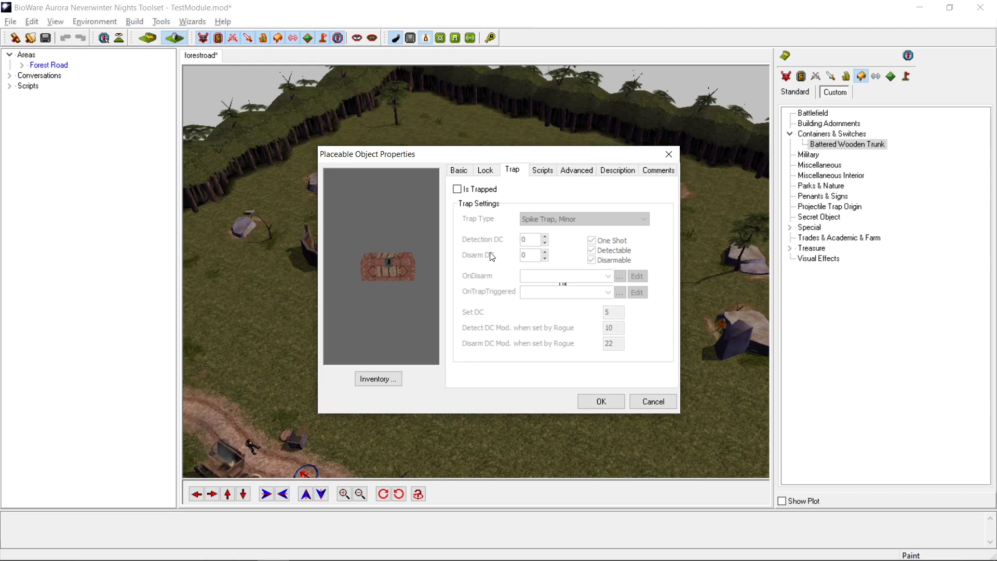
{"action": "mouse_move", "coordinate": [418, 272]}
{"action": "left_mouse_down"}
{"action": "mouse_move", "coordinate": [386, 286]}
{"action": "mouse_move", "coordinate": [404, 297]}
{"action": "mouse_move", "coordinate": [401, 277]}
{"action": "left_mouse_up"}
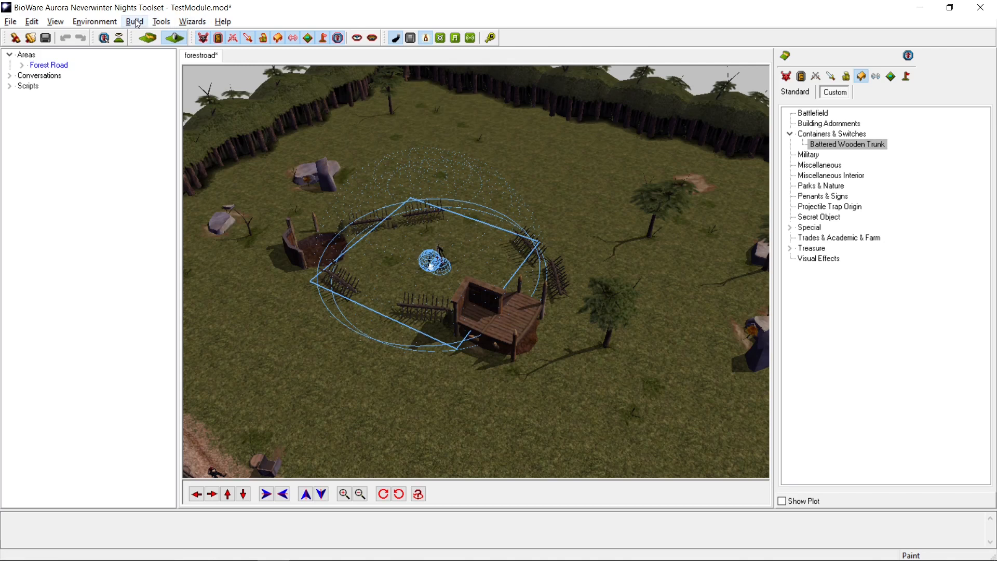
{"action": "scroll", "coordinate": [367, 176], "scroll_direction": "up", "scroll_amount": 5}
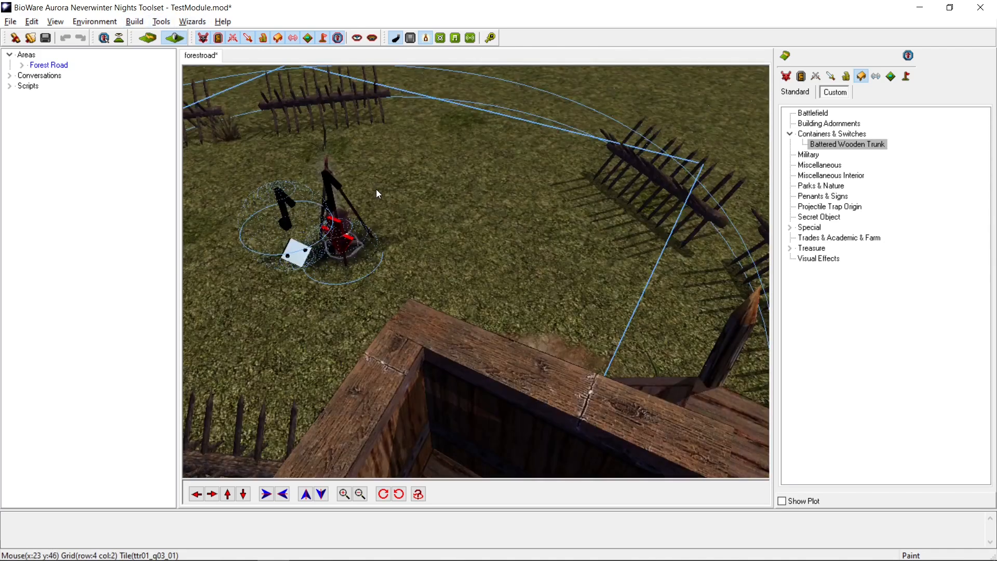
{"action": "scroll", "coordinate": [377, 193], "scroll_direction": "down", "scroll_amount": 5}
{"action": "scroll", "coordinate": [372, 177], "scroll_direction": "down", "scroll_amount": 5}
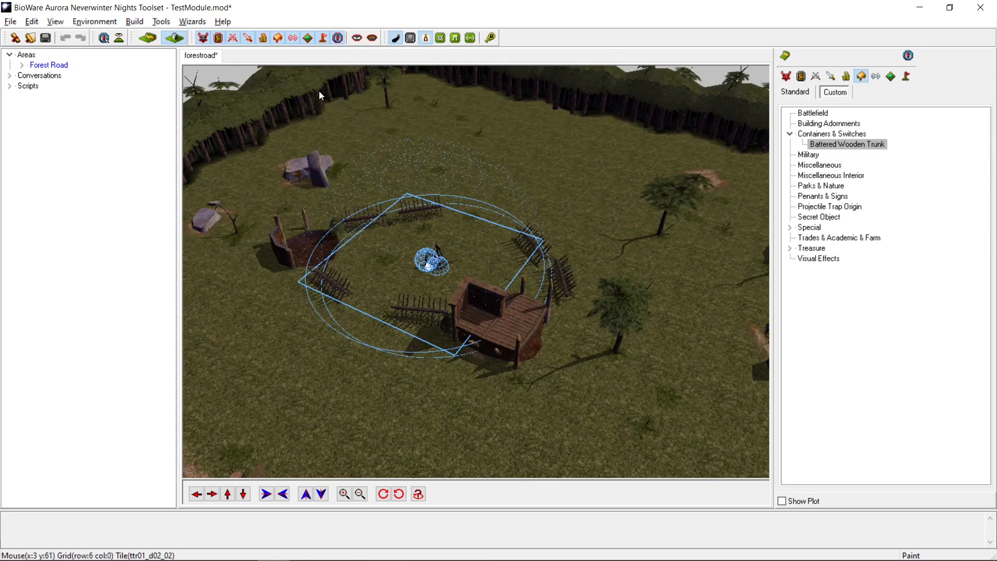
Step: Hide the sound objects in the Forest Road area view
{"action": "left_click", "coordinate": [292, 39]}
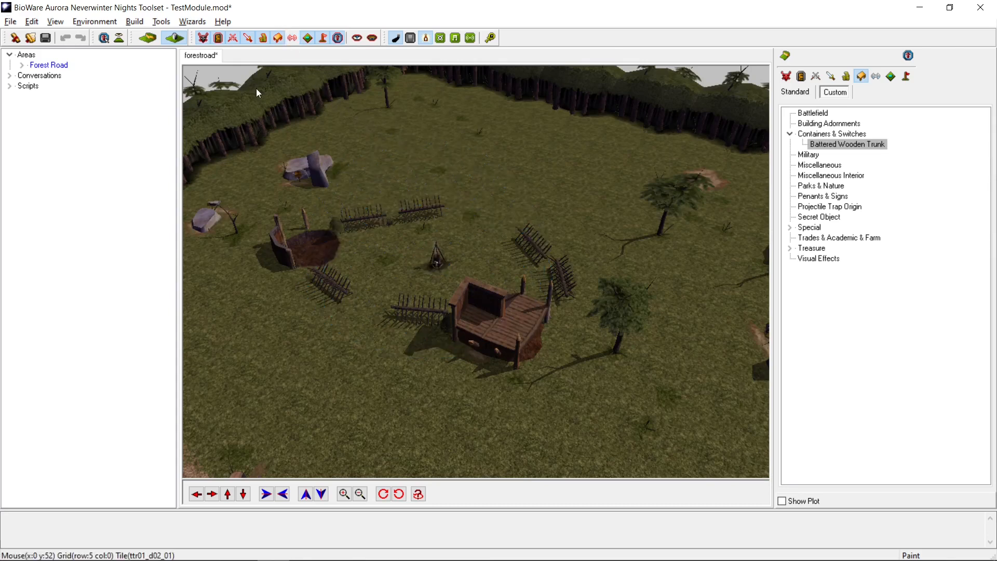
{"action": "left_click", "coordinate": [162, 23]}
{"action": "mouse_move", "coordinate": [185, 23]}
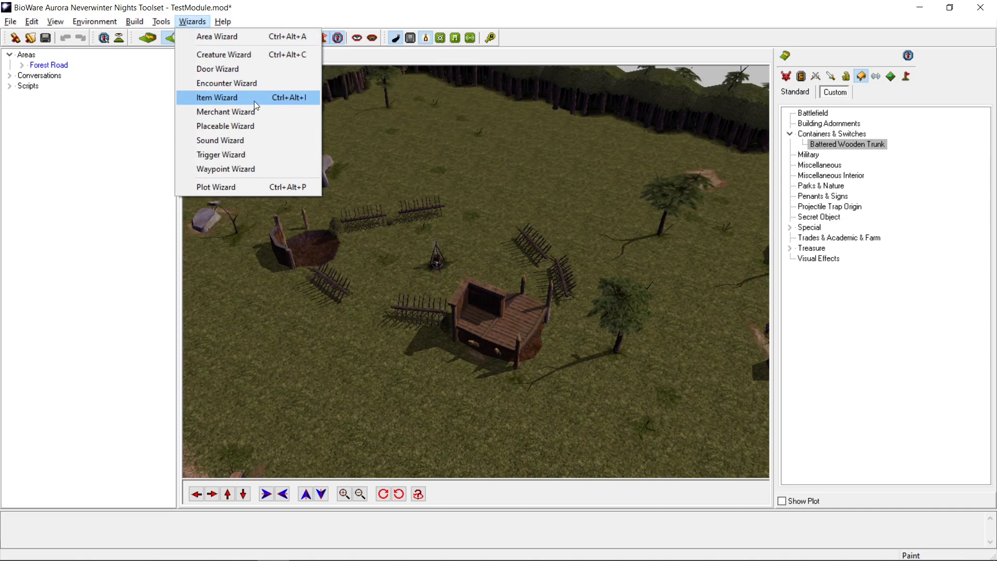
Step: Start a new custom item blueprint from the item palette and choose Key as its item type
{"action": "left_click", "coordinate": [828, 77]}
{"action": "right_click", "coordinate": [813, 136]}
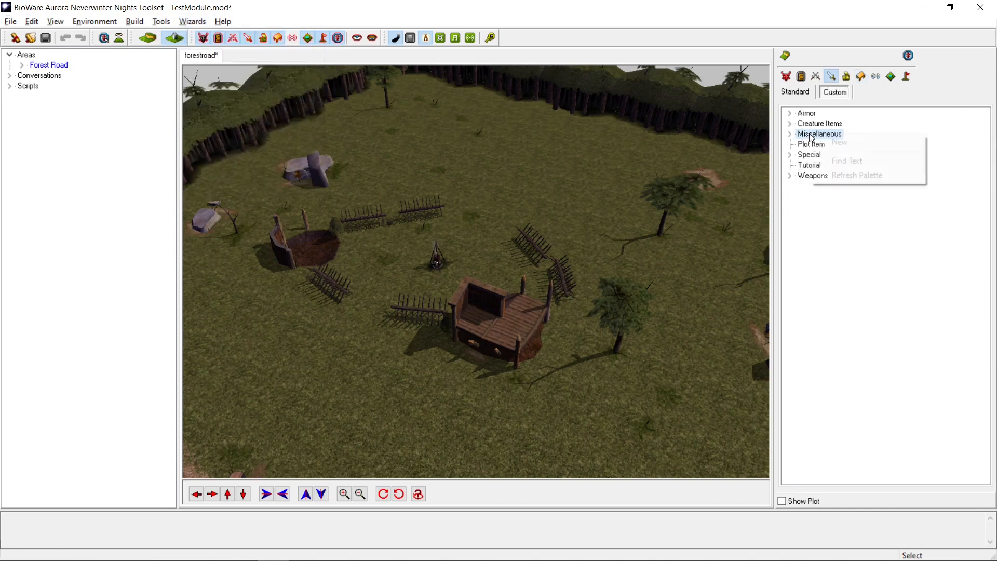
{"action": "left_click", "coordinate": [839, 139]}
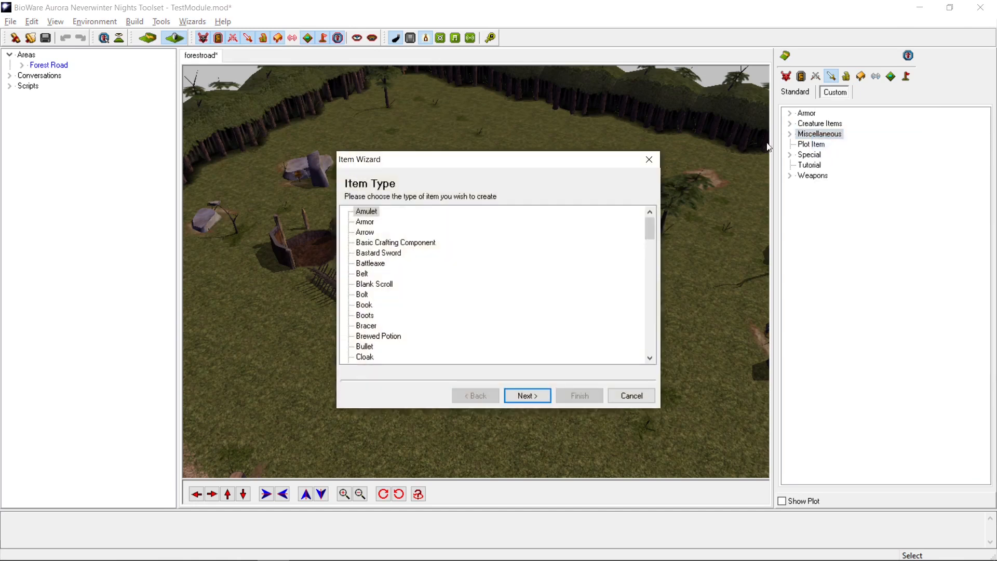
{"action": "scroll", "coordinate": [572, 247], "scroll_direction": "down", "scroll_amount": 2}
{"action": "scroll", "coordinate": [574, 248], "scroll_direction": "down", "scroll_amount": 4}
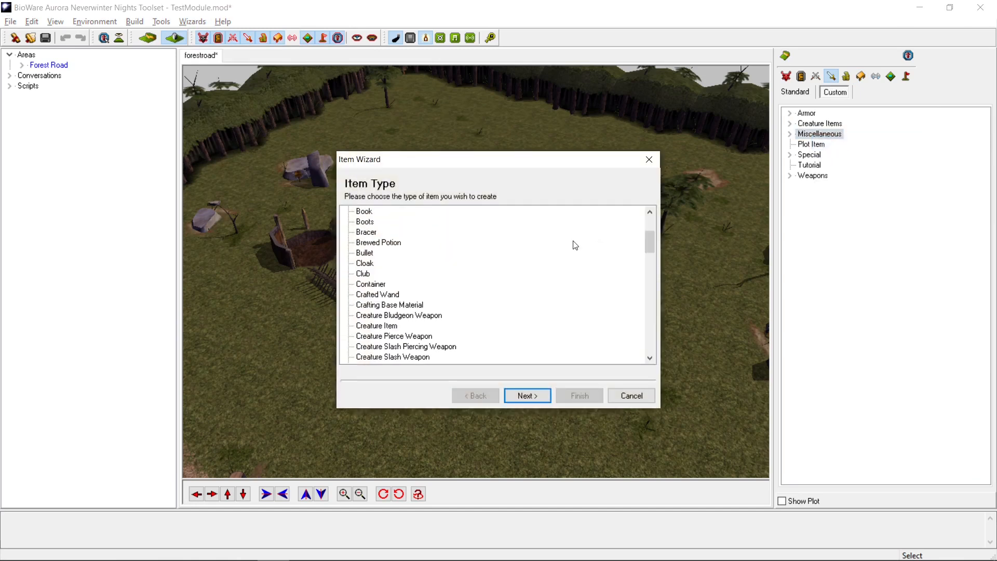
{"action": "scroll", "coordinate": [575, 261], "scroll_direction": "down", "scroll_amount": 5}
{"action": "scroll", "coordinate": [571, 262], "scroll_direction": "down", "scroll_amount": 3}
{"action": "scroll", "coordinate": [550, 269], "scroll_direction": "down", "scroll_amount": 2}
{"action": "scroll", "coordinate": [551, 269], "scroll_direction": "up", "scroll_amount": 3}
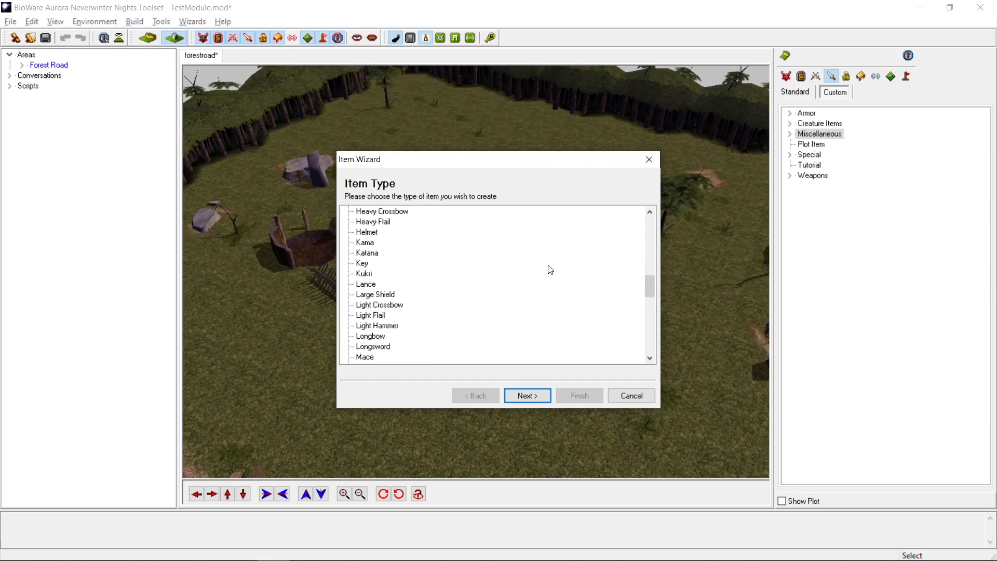
{"action": "scroll", "coordinate": [550, 269], "scroll_direction": "up", "scroll_amount": 1}
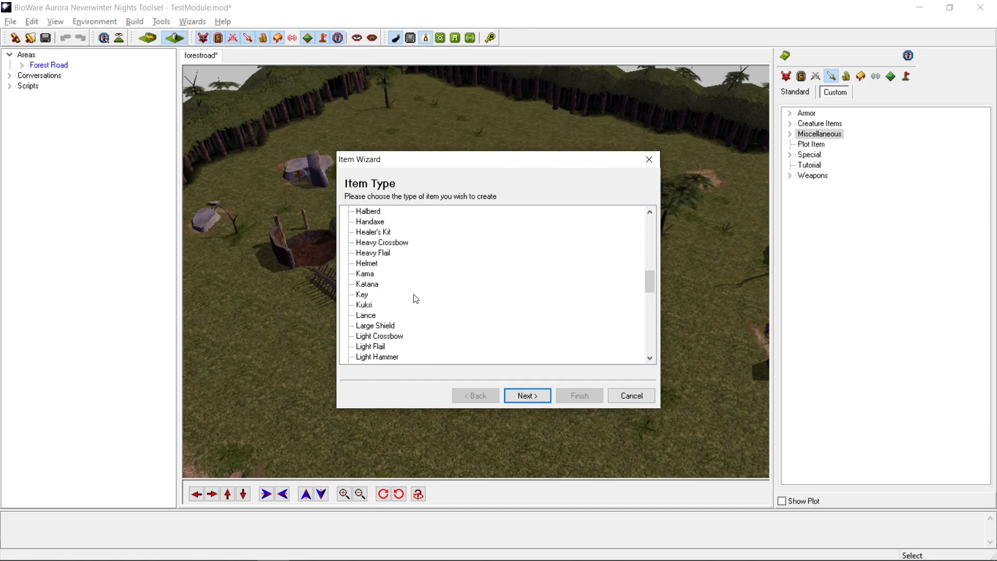
{"action": "left_click", "coordinate": [359, 295]}
{"action": "left_click", "coordinate": [539, 398]}
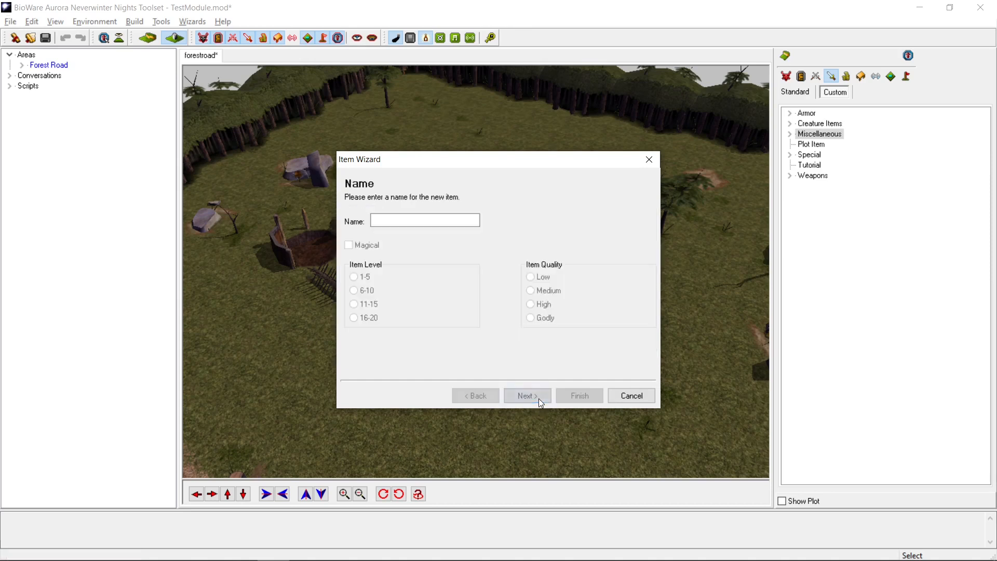
Step: Name the new key item "Goblin Chief's Key" and continue to the palette category selection
{"action": "left_click", "coordinate": [427, 221]}
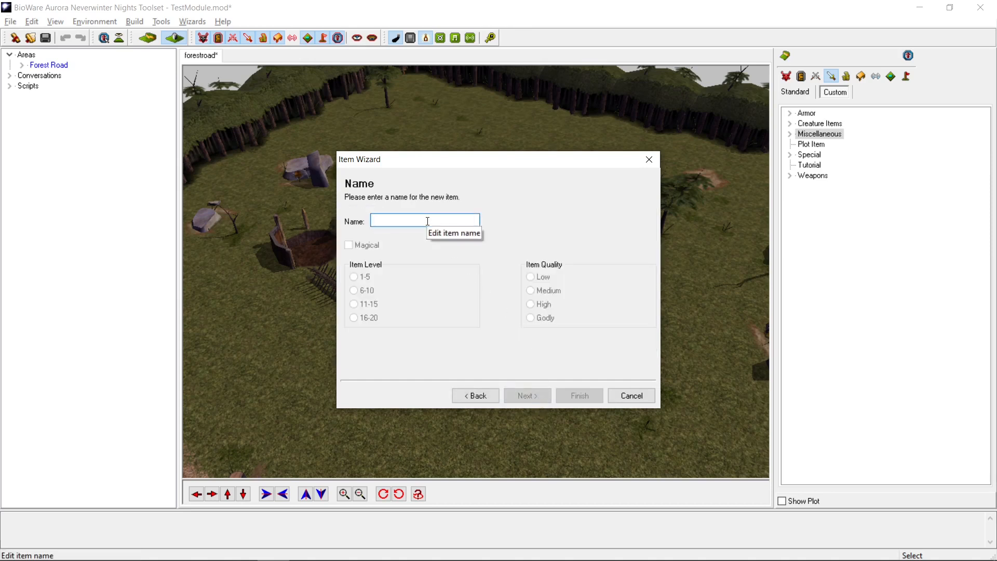
{"action": "type", "text": "Goblin Chief K"}
{"action": "key", "text": "BackSpace"}
{"action": "key", "text": "BackSpace"}
{"action": "type", "text": "'s key"}
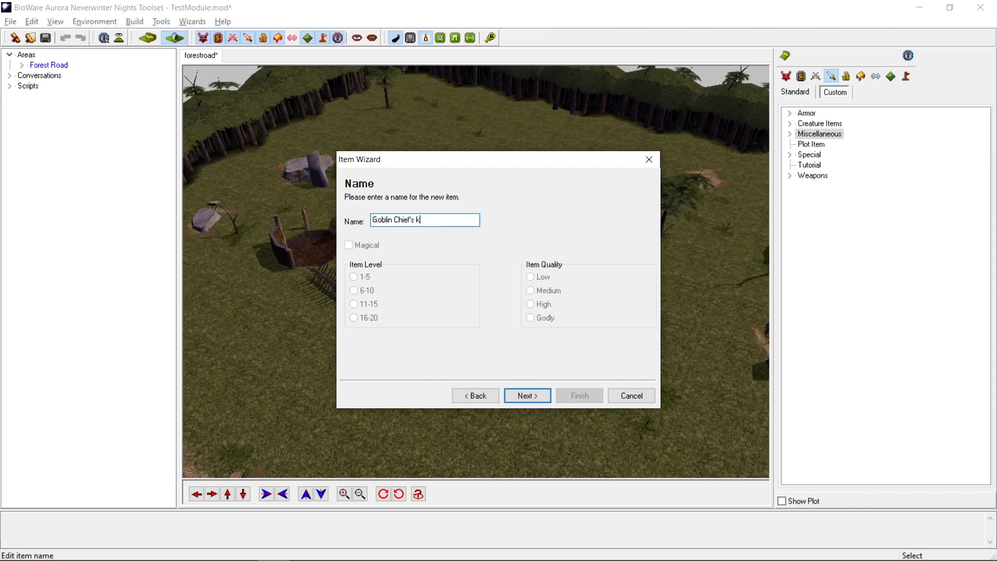
{"action": "key", "text": "BackSpace"}
{"action": "key", "text": "BackSpace"}
{"action": "key", "text": "BackSpace"}
{"action": "type", "text": "Key"}
{"action": "left_click", "coordinate": [528, 396]}
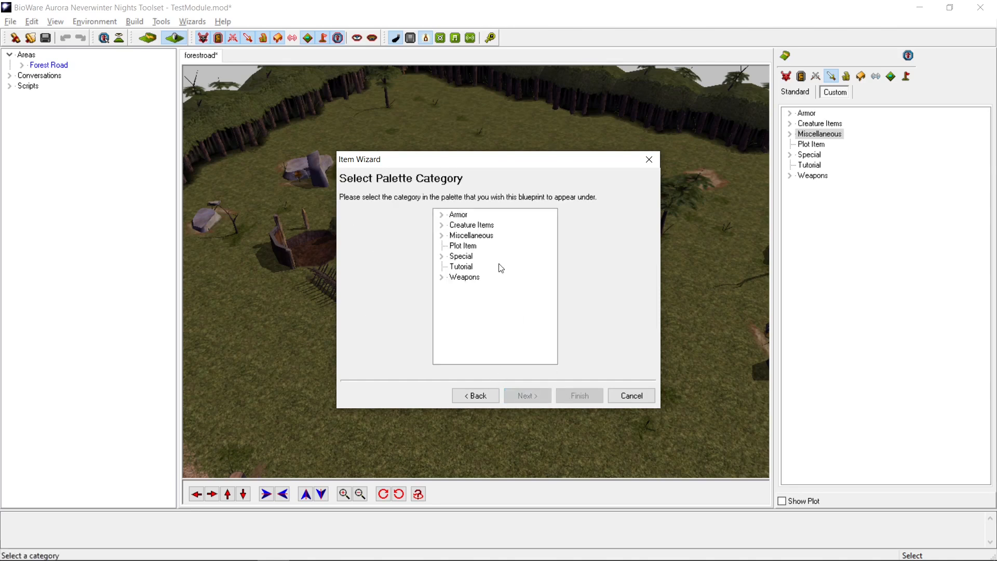
Step: File the key blueprint under the Plot Item category, finish the wizard and open the item's properties
{"action": "left_click", "coordinate": [465, 235]}
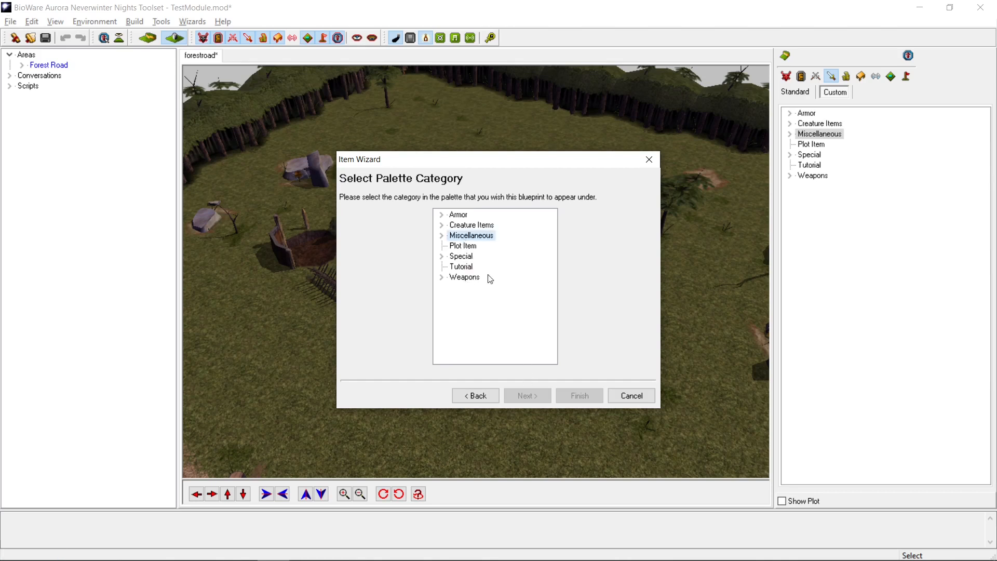
{"action": "left_click", "coordinate": [441, 236]}
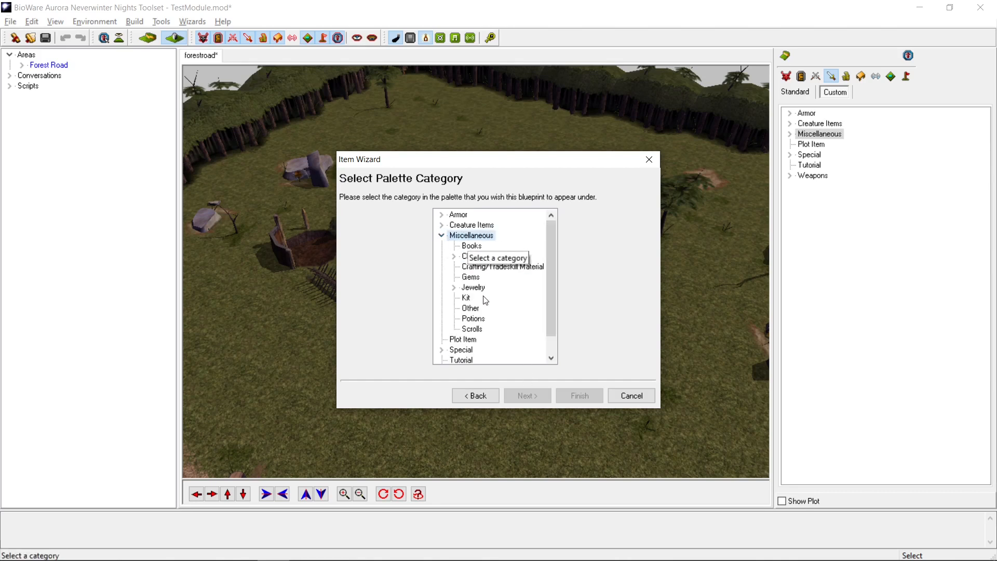
{"action": "scroll", "coordinate": [477, 334], "scroll_direction": "down", "scroll_amount": 1}
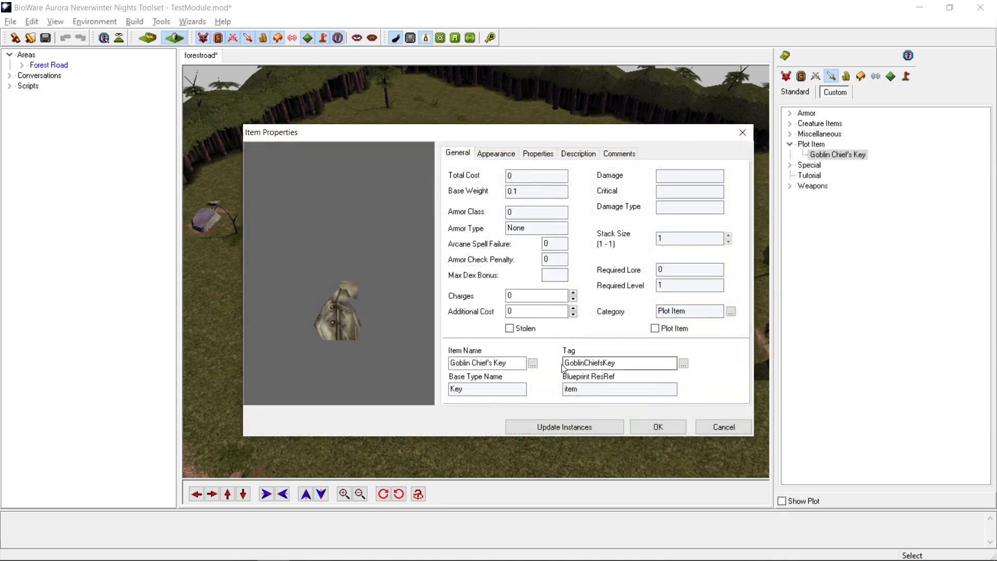
Step: Examine the tag of the Goblin Chief's Key in its general properties
{"action": "left_click_drag", "start_coordinate": [566, 364], "coordinate": [643, 364]}
{"action": "left_click_drag", "start_coordinate": [582, 365], "coordinate": [636, 360]}
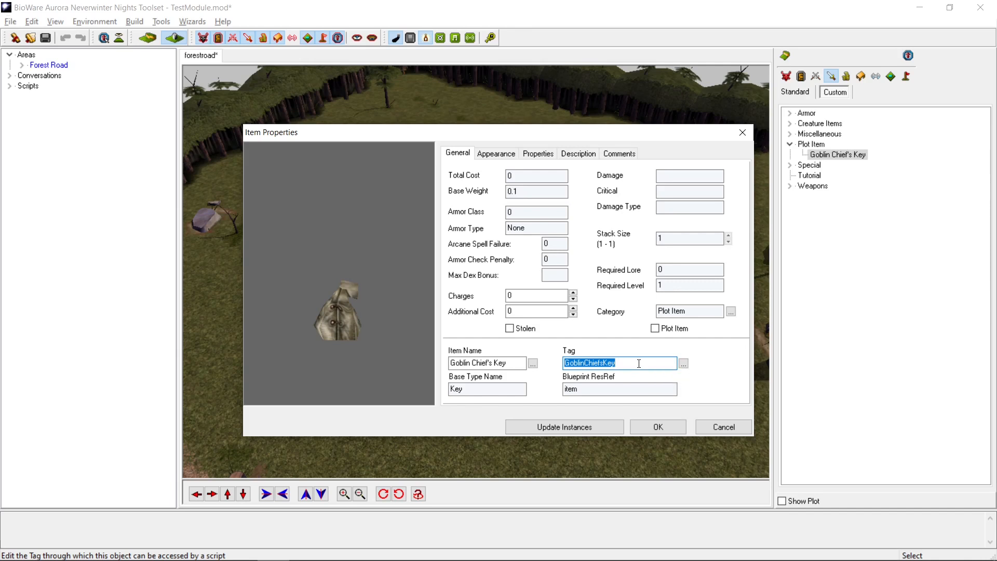
{"action": "left_click", "coordinate": [583, 362]}
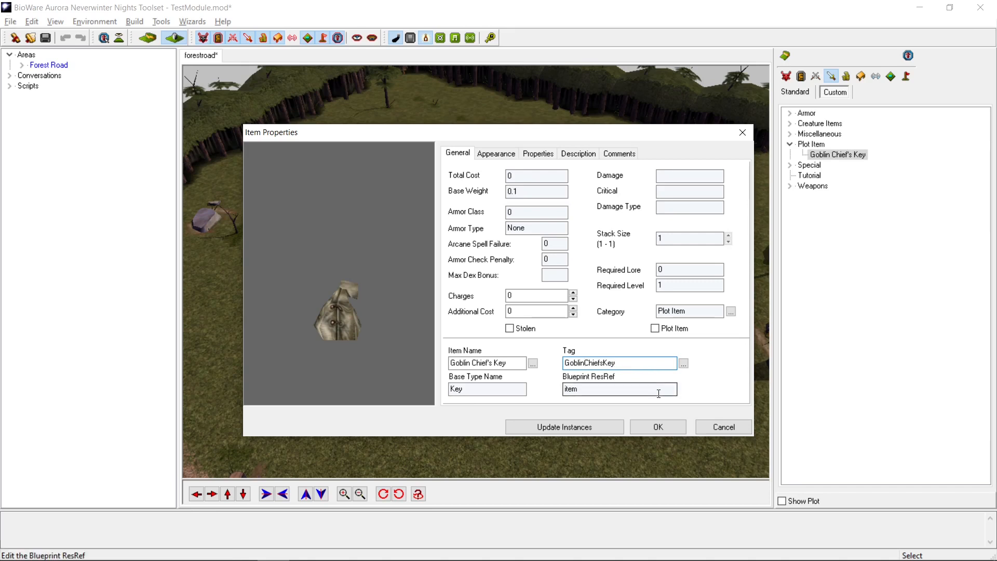
{"action": "left_click", "coordinate": [637, 366]}
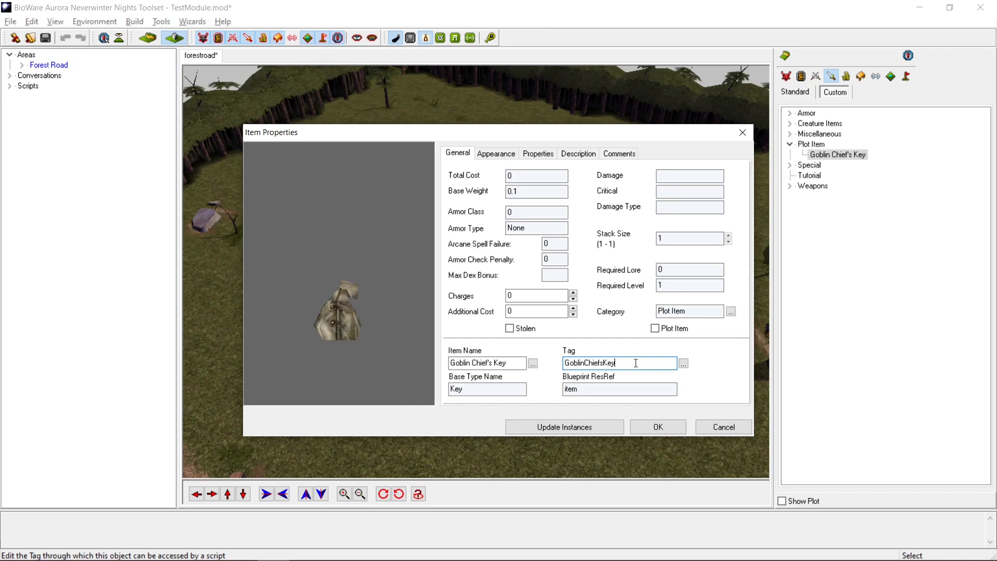
Step: Set the key's top model to 6 and middle model to 4, and choose a different bottom model
{"action": "left_click", "coordinate": [503, 154]}
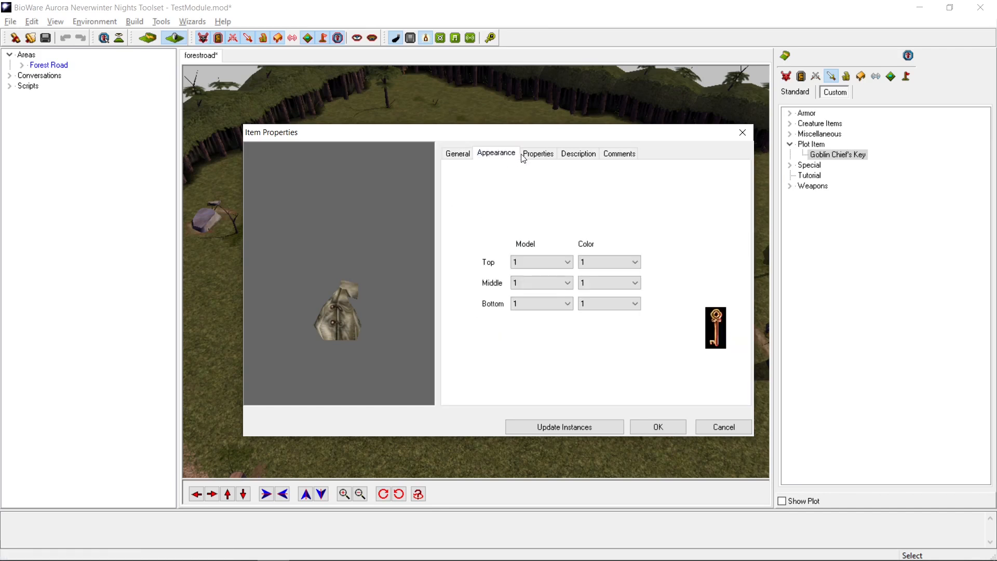
{"action": "left_click", "coordinate": [543, 263]}
{"action": "left_click", "coordinate": [545, 281]}
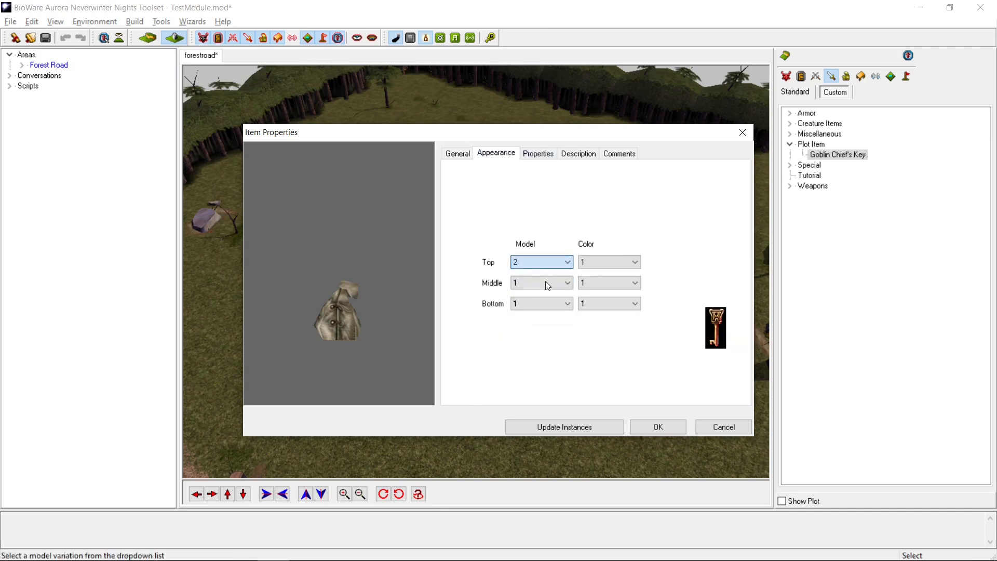
{"action": "key", "text": "Down"}
{"action": "key", "text": "Down"}
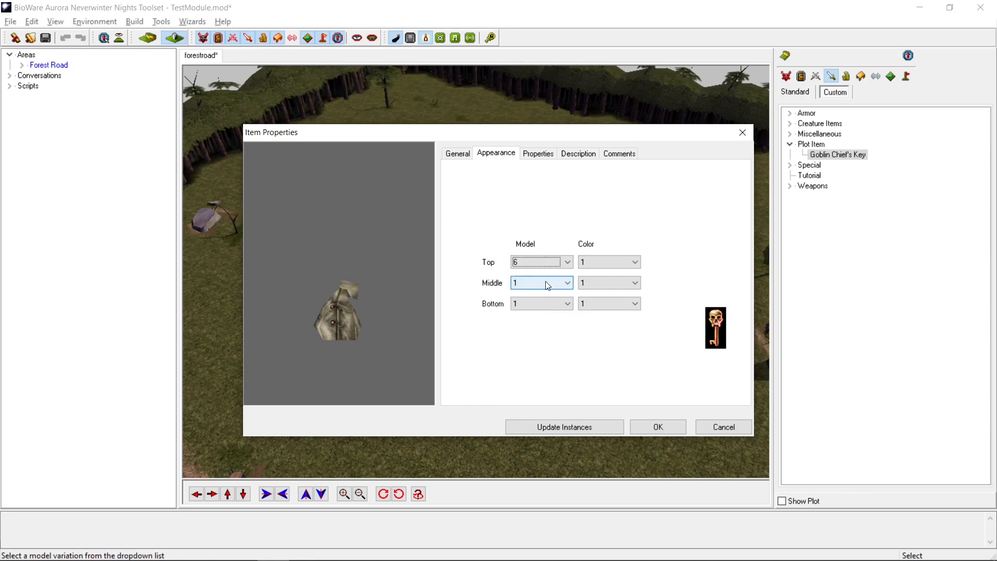
{"action": "left_click", "coordinate": [546, 283]}
{"action": "left_click", "coordinate": [553, 321]}
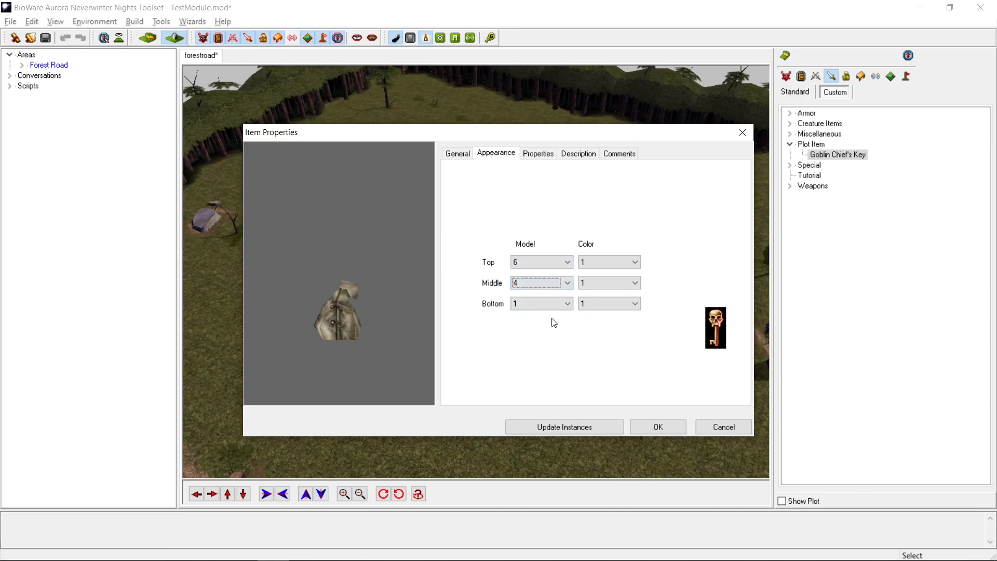
{"action": "left_click", "coordinate": [547, 305]}
{"action": "left_click", "coordinate": [544, 342]}
{"action": "key", "text": "Up"}
Step: Review the item properties available for the Goblin Chief's Key, including the Cast Spell group
{"action": "left_click", "coordinate": [539, 152]}
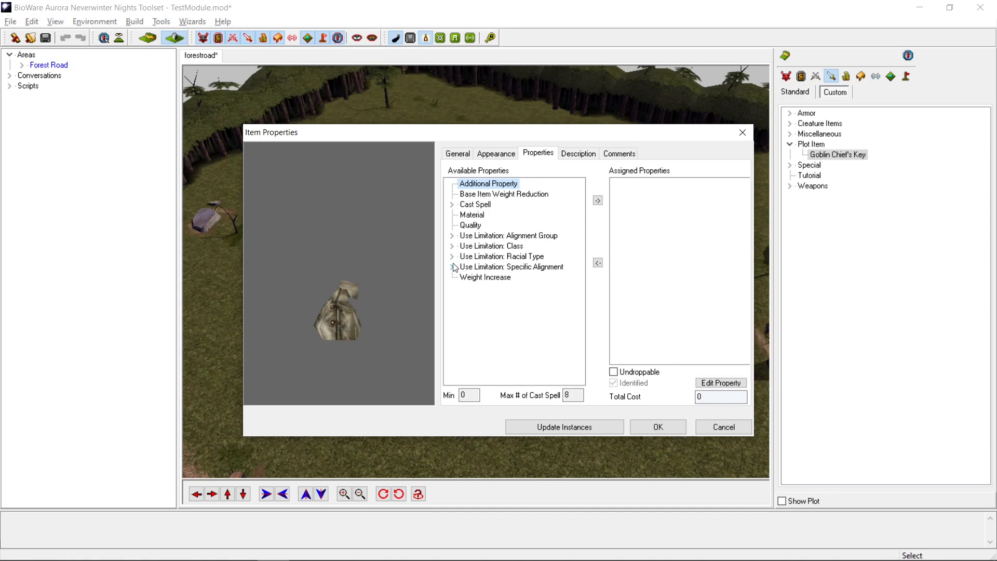
{"action": "left_click", "coordinate": [452, 204]}
{"action": "left_click", "coordinate": [452, 186]}
Step: Enter the key's identified description "A smelly copper key, held by the Goblin Chief." and accept the item properties
{"action": "left_click", "coordinate": [577, 153]}
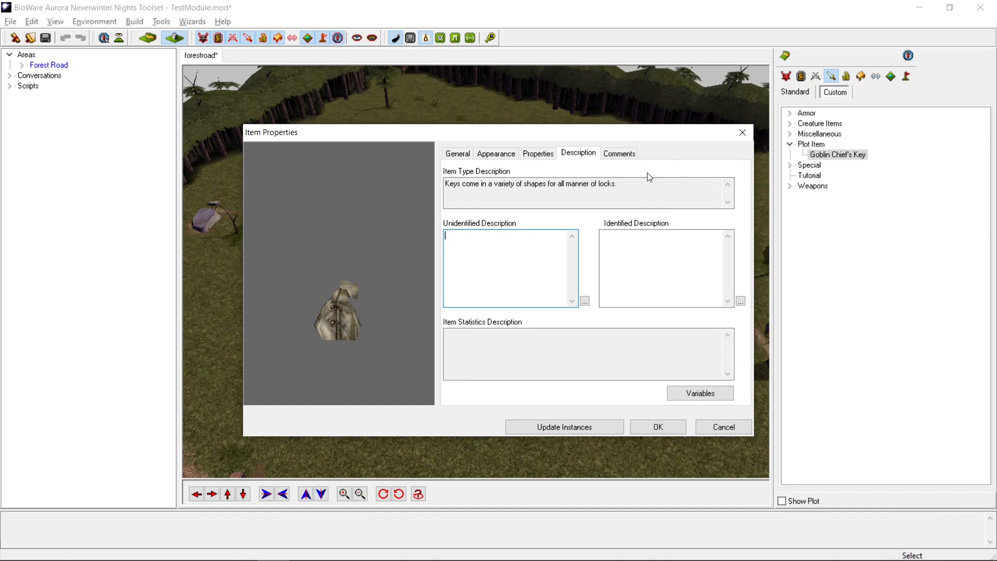
{"action": "left_click", "coordinate": [635, 244]}
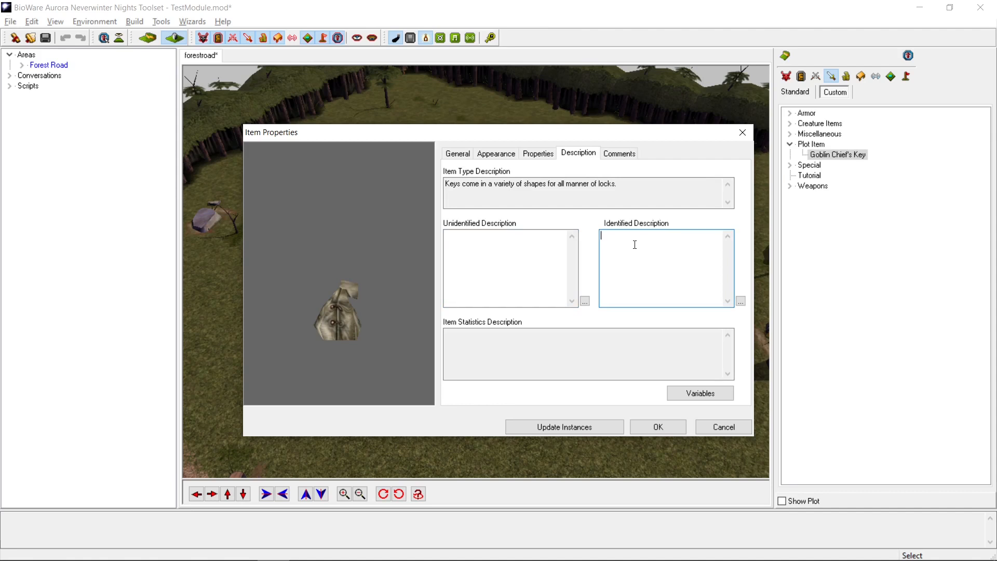
{"action": "type", "text": "A smelly copper key, held by the Goblin Chief."}
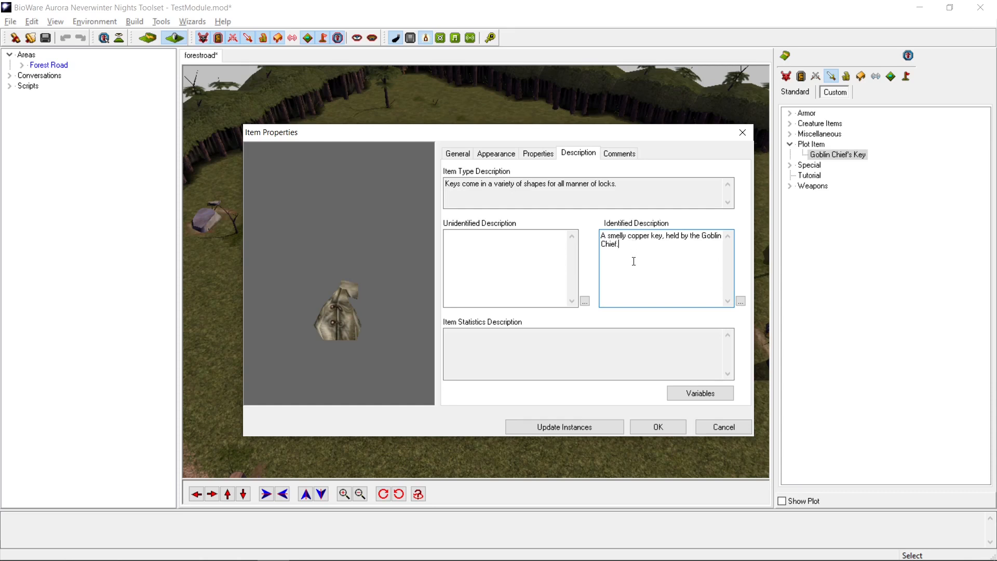
{"action": "left_click", "coordinate": [657, 427]}
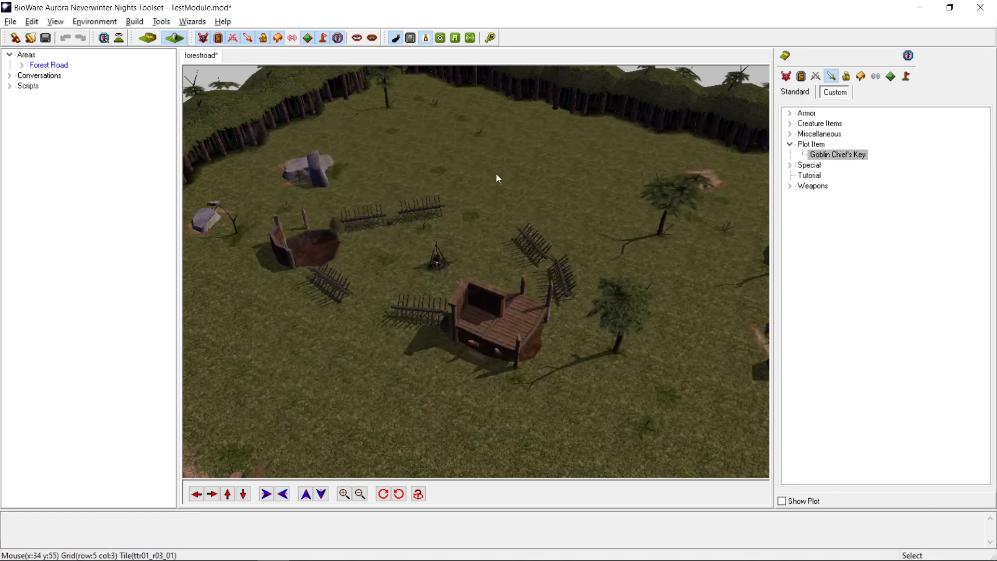
Step: Start another new item with the Item Wizard, using the Miscellaneous Medium type and the name "Iron Ingots"
{"action": "left_click", "coordinate": [191, 23]}
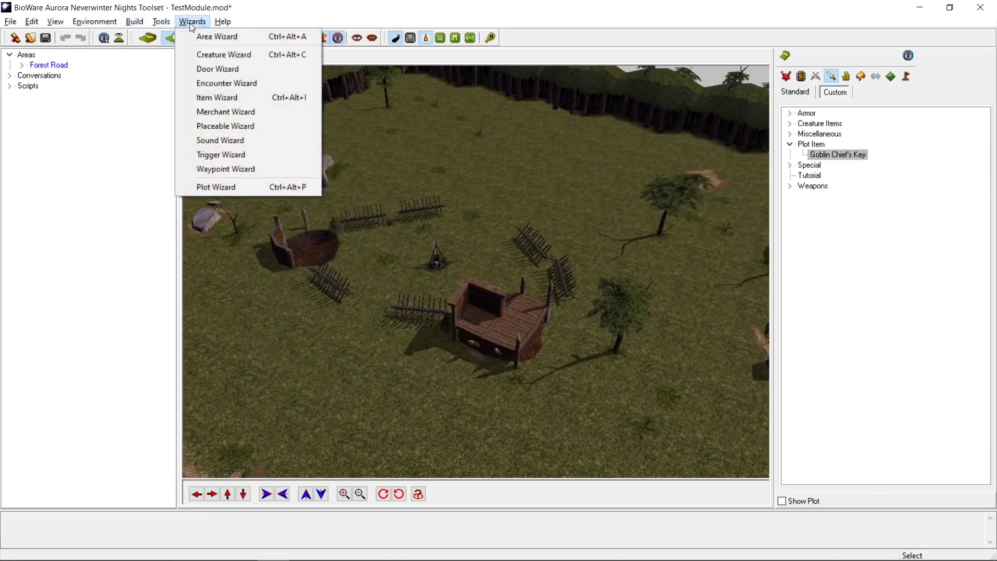
{"action": "left_click", "coordinate": [283, 103]}
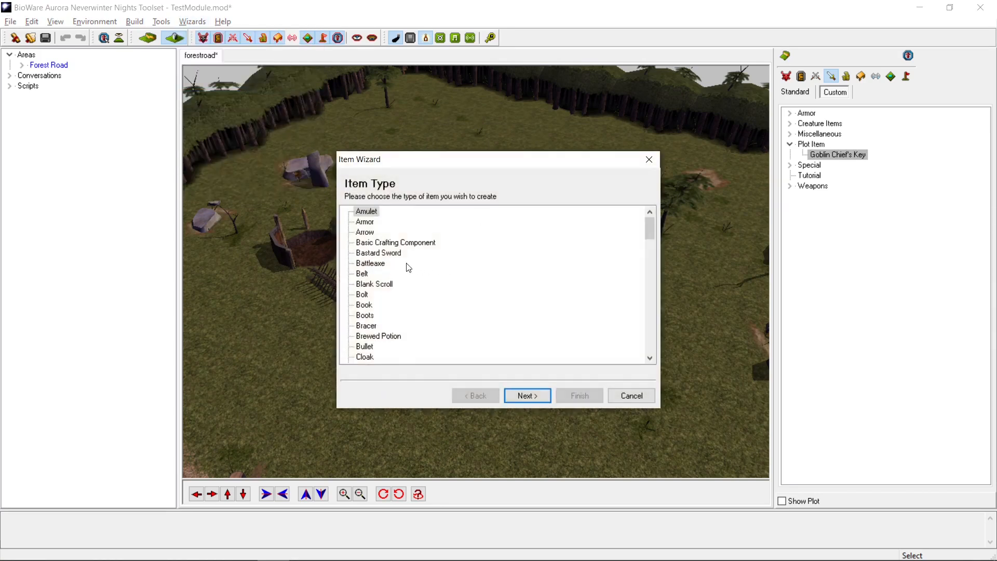
{"action": "scroll", "coordinate": [408, 267], "scroll_direction": "down", "scroll_amount": 1}
{"action": "scroll", "coordinate": [408, 267], "scroll_direction": "down", "scroll_amount": 1}
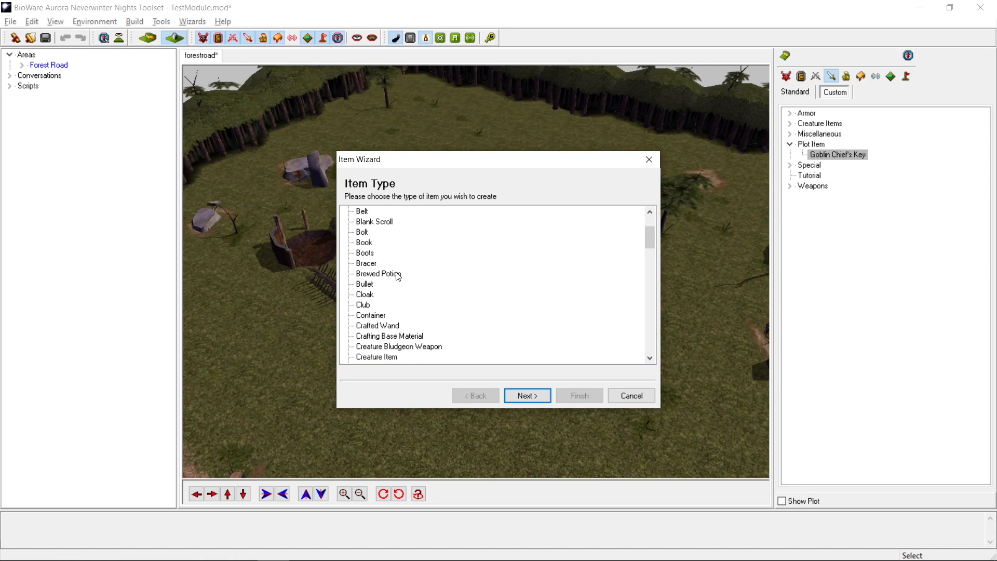
{"action": "scroll", "coordinate": [397, 277], "scroll_direction": "down", "scroll_amount": 9}
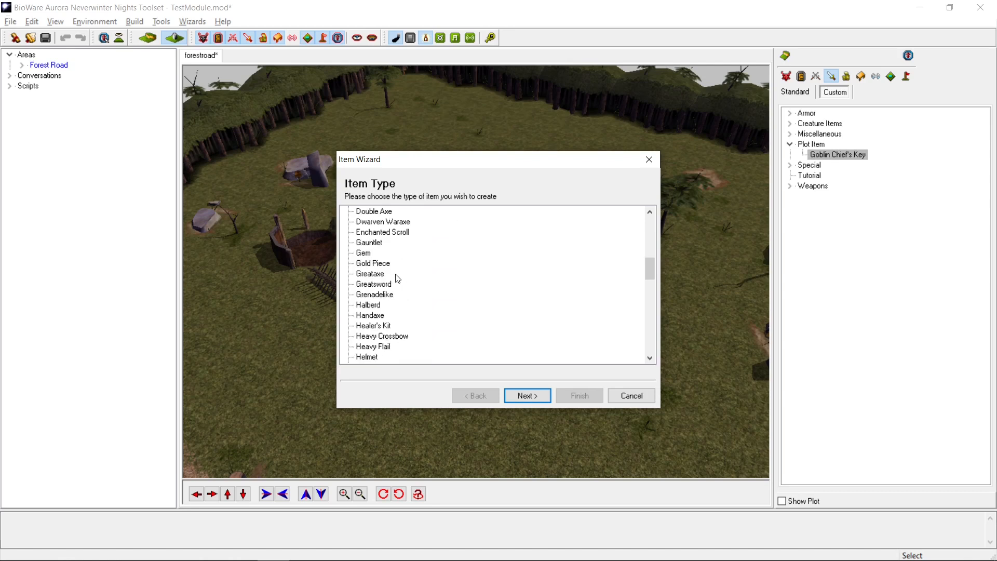
{"action": "scroll", "coordinate": [398, 278], "scroll_direction": "down", "scroll_amount": 5}
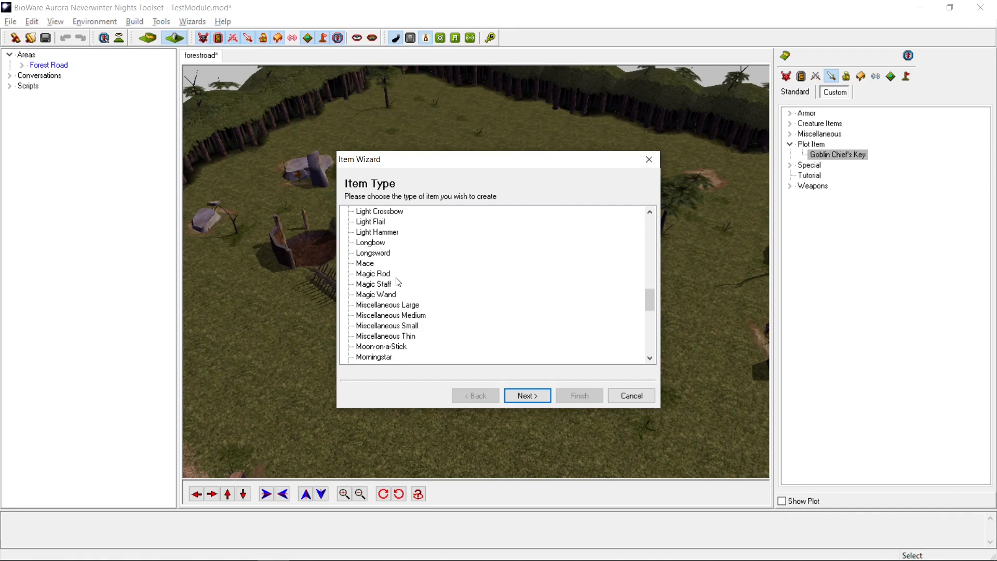
{"action": "scroll", "coordinate": [405, 305], "scroll_direction": "down", "scroll_amount": 1}
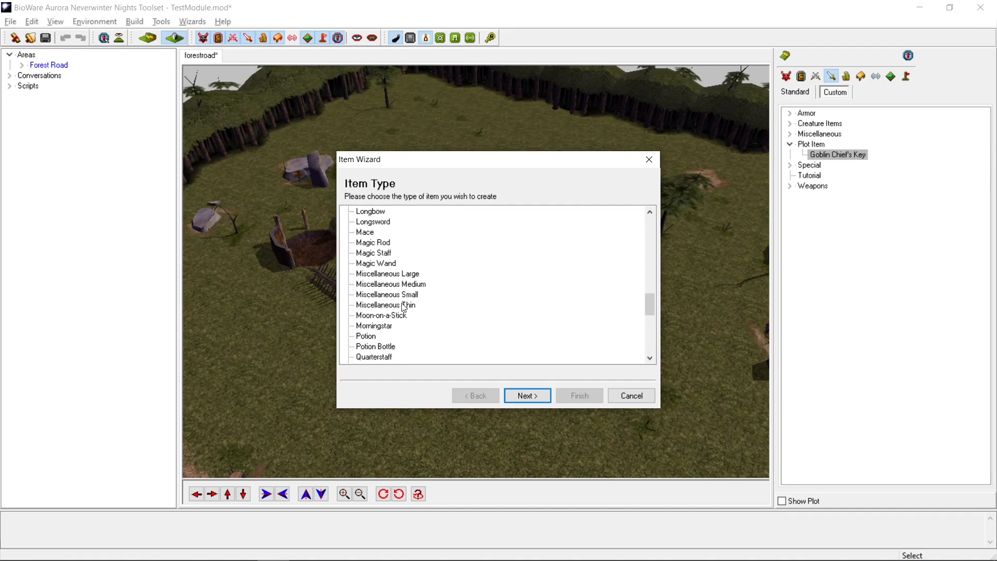
{"action": "left_click", "coordinate": [374, 286]}
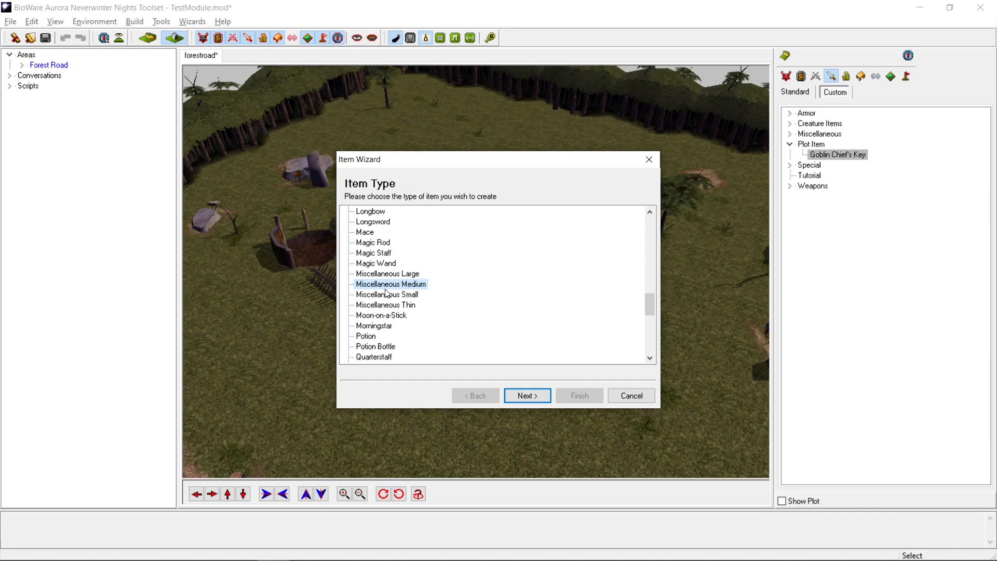
{"action": "left_click", "coordinate": [537, 396]}
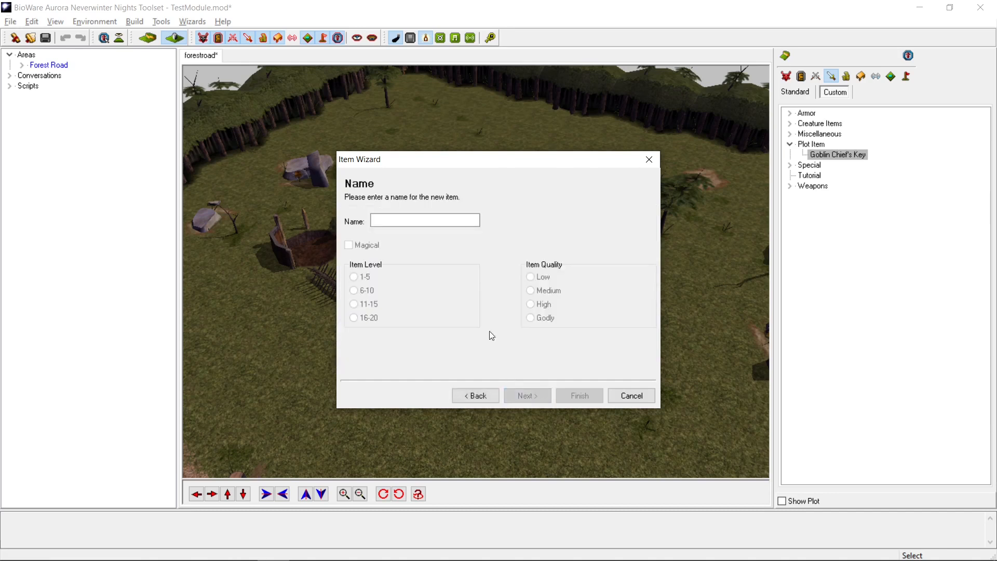
{"action": "left_click", "coordinate": [432, 221]}
{"action": "type", "text": "Iron Ingots"}
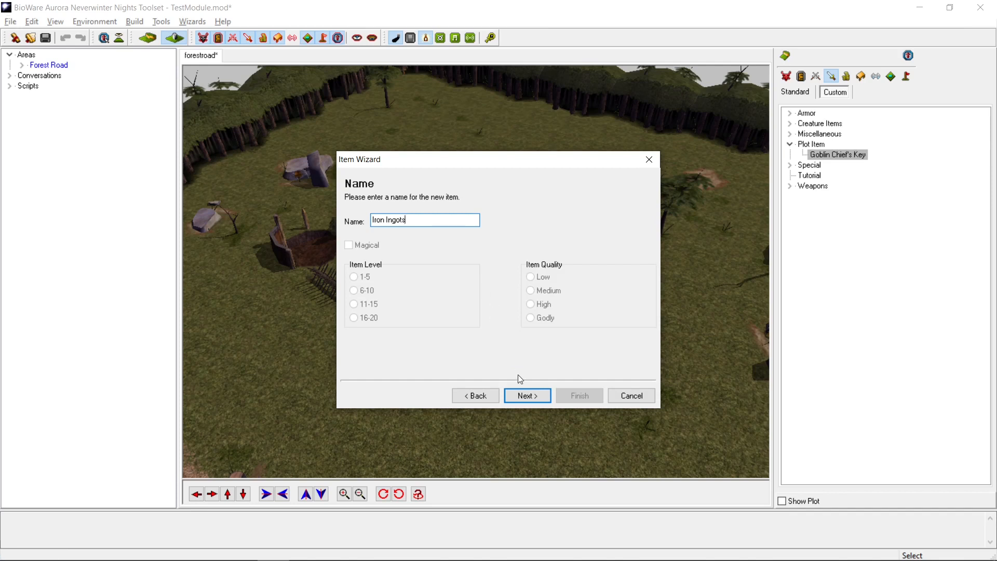
Step: File the Iron Ingots under the Plot Item category and finish the wizard with Launch Item Properties enabled
{"action": "left_click", "coordinate": [525, 395]}
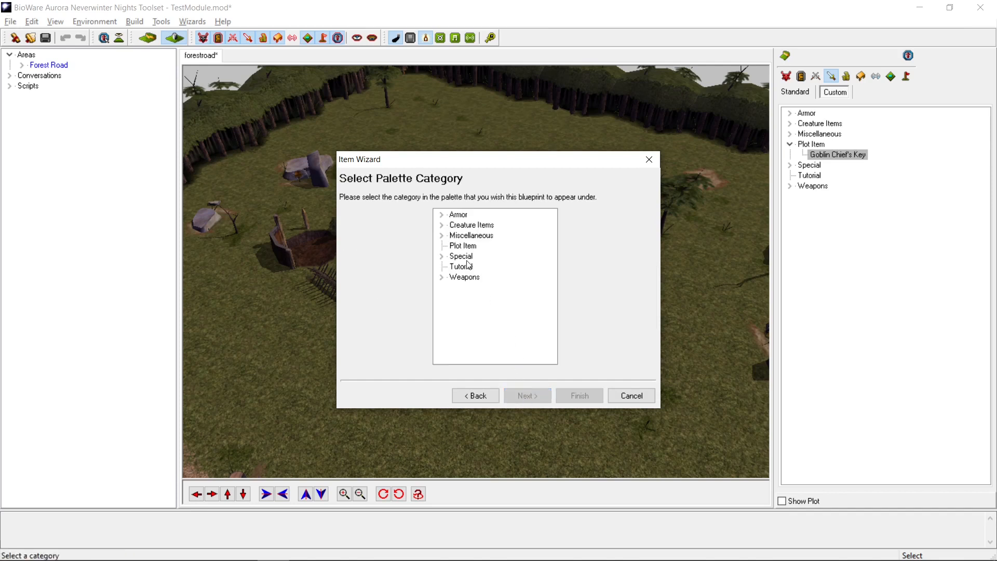
{"action": "left_click", "coordinate": [463, 246]}
{"action": "left_click", "coordinate": [542, 397]}
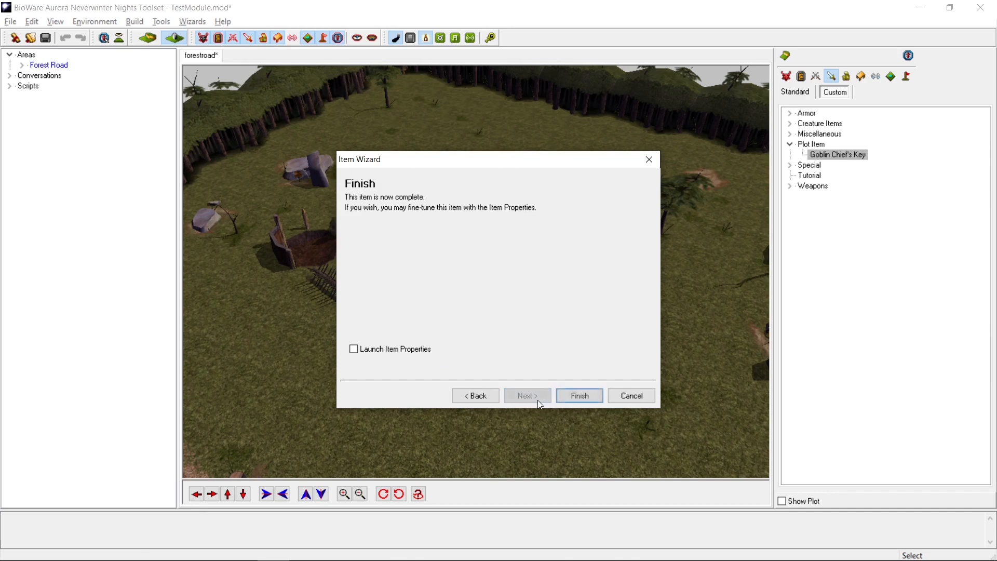
{"action": "left_click", "coordinate": [409, 355]}
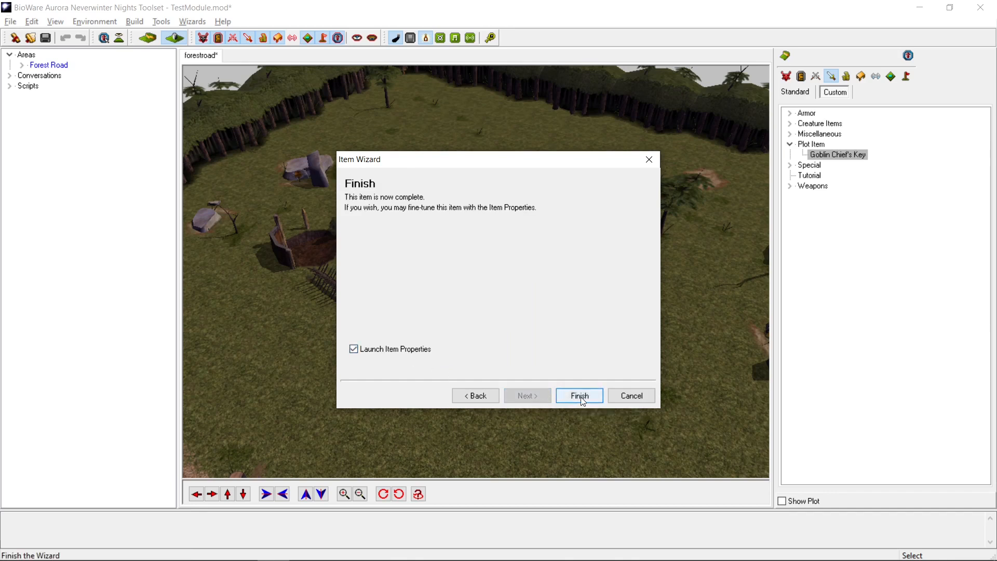
{"action": "left_click", "coordinate": [581, 398]}
Step: Set the Iron Ingots' appearance to the sack icon iit_midmisc_108
{"action": "left_click", "coordinate": [496, 154]}
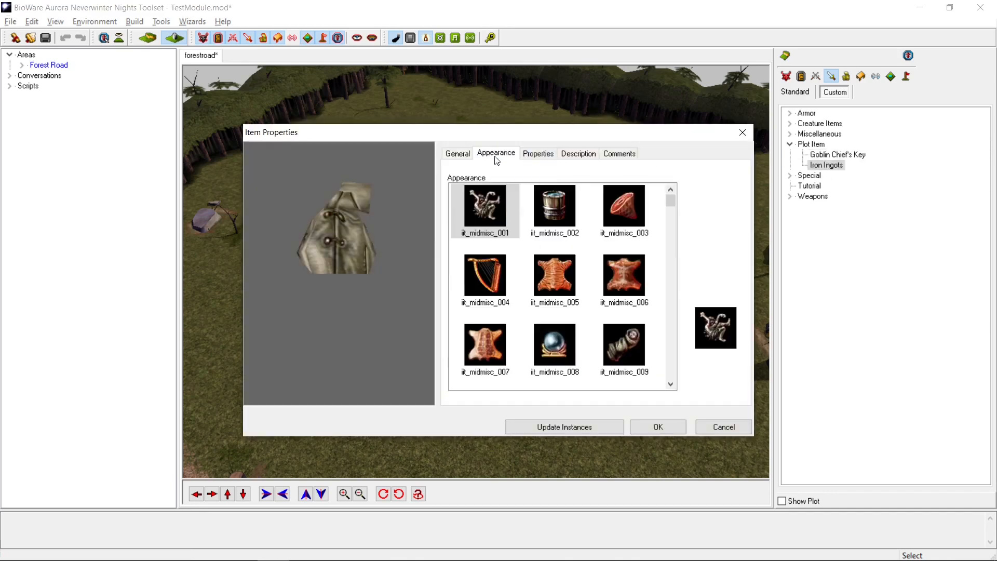
{"action": "scroll", "coordinate": [591, 224], "scroll_direction": "down", "scroll_amount": 6}
{"action": "scroll", "coordinate": [595, 224], "scroll_direction": "down", "scroll_amount": 7}
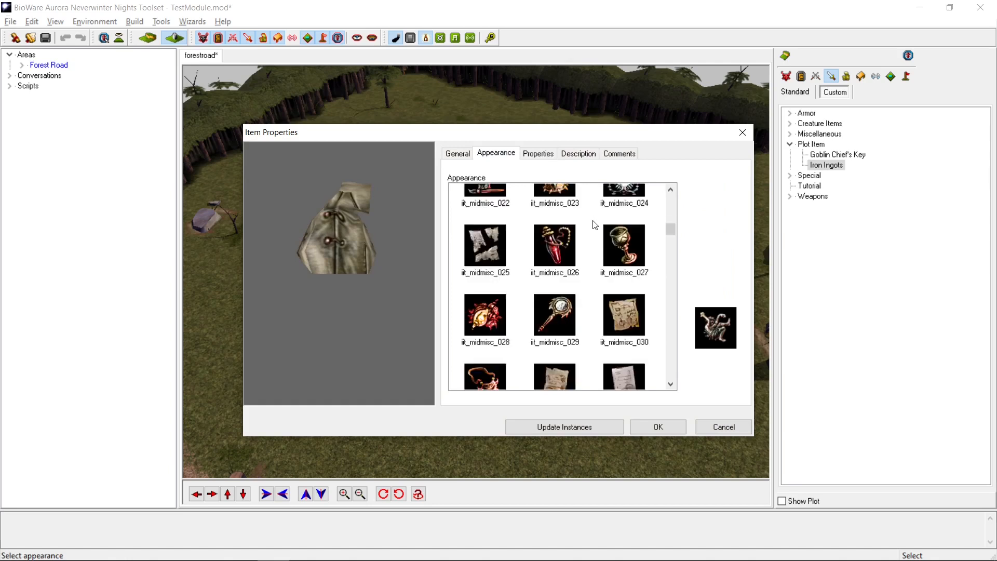
{"action": "scroll", "coordinate": [596, 231], "scroll_direction": "down", "scroll_amount": 9}
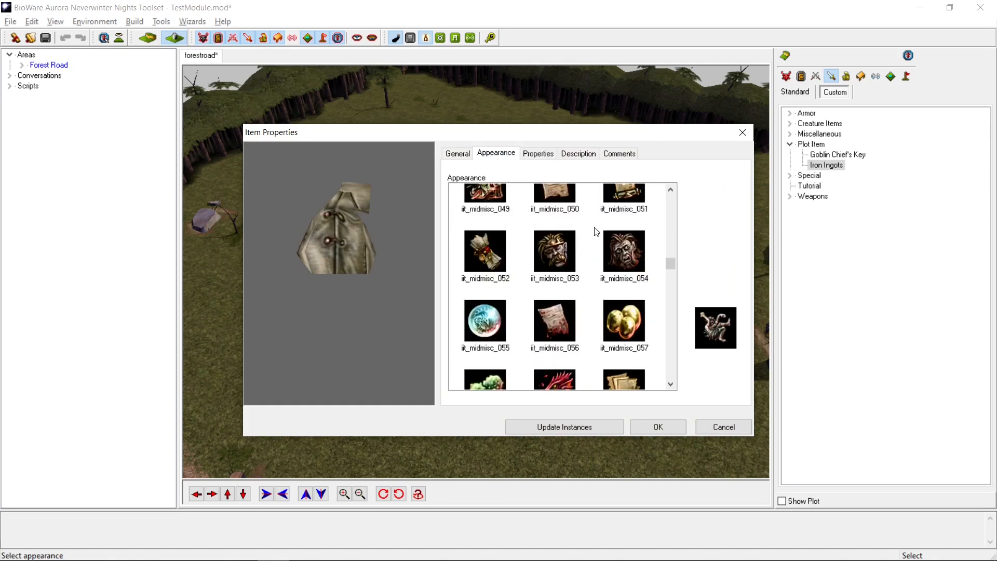
{"action": "scroll", "coordinate": [596, 232], "scroll_direction": "down", "scroll_amount": 9}
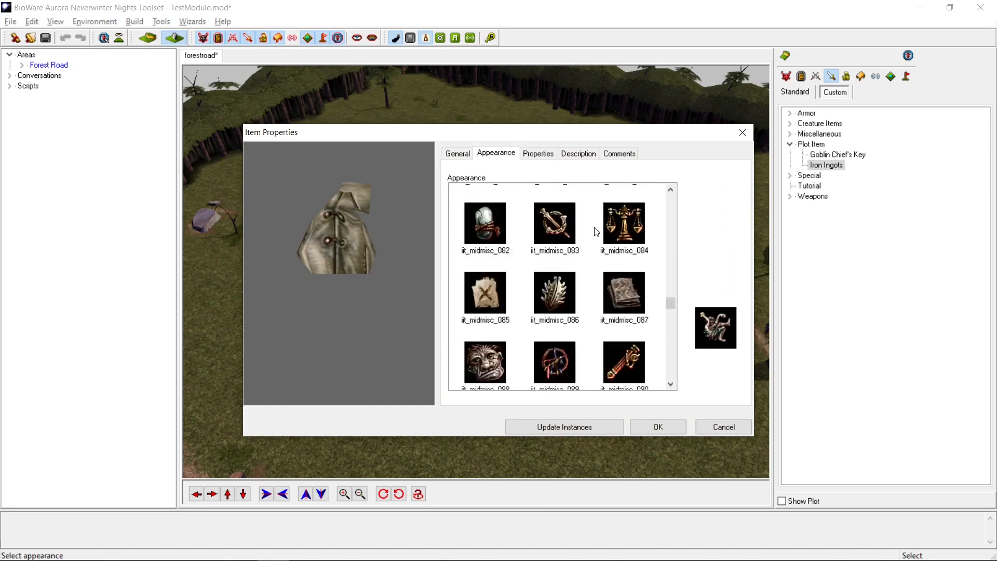
{"action": "scroll", "coordinate": [597, 234], "scroll_direction": "down", "scroll_amount": 3}
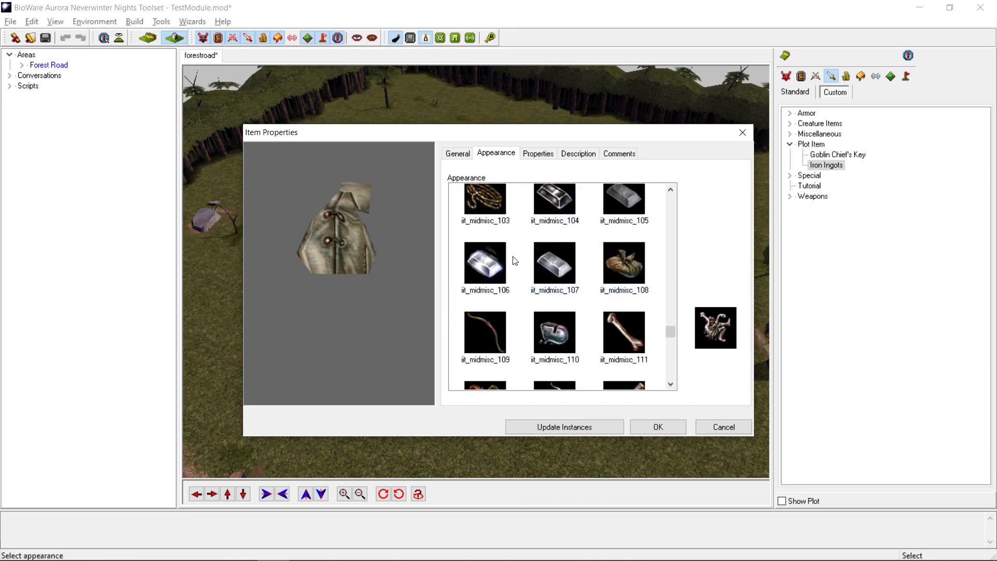
{"action": "left_click", "coordinate": [633, 271]}
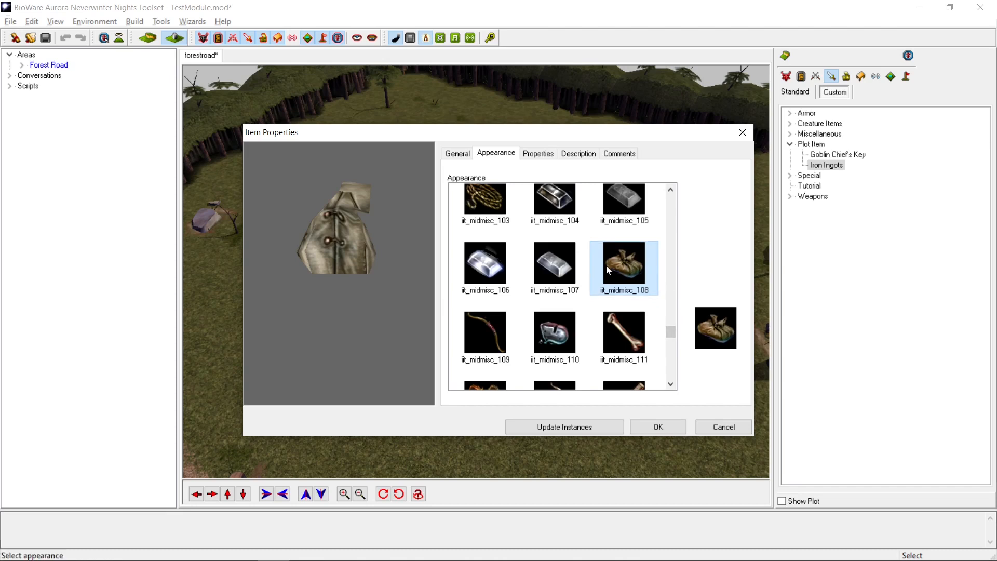
{"action": "scroll", "coordinate": [525, 275], "scroll_direction": "up", "scroll_amount": 2}
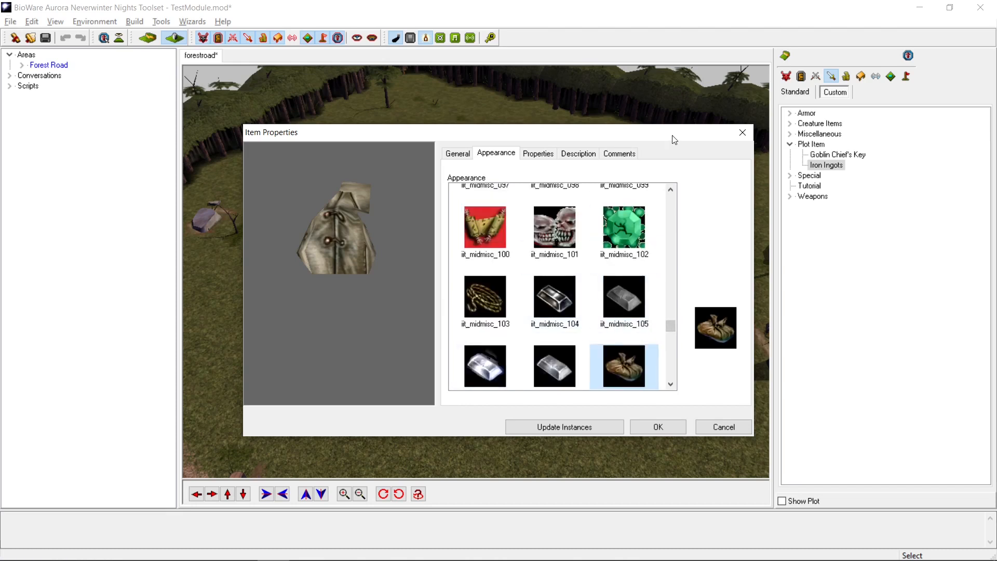
Step: Assign a Weight Increase property of 30 lbs. to the Iron Ingots and mark the item as identified
{"action": "left_click", "coordinate": [538, 154]}
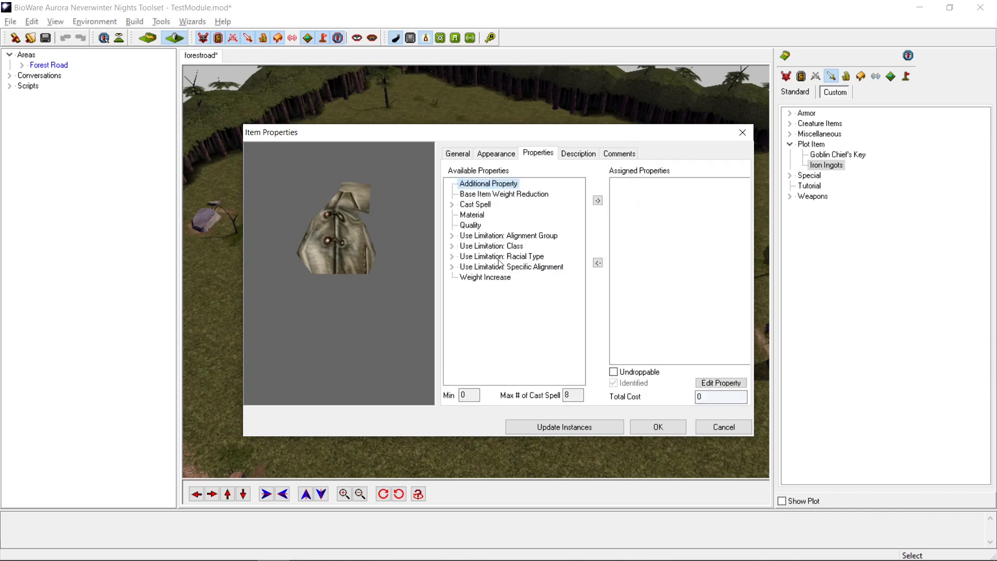
{"action": "double_click", "coordinate": [472, 280]}
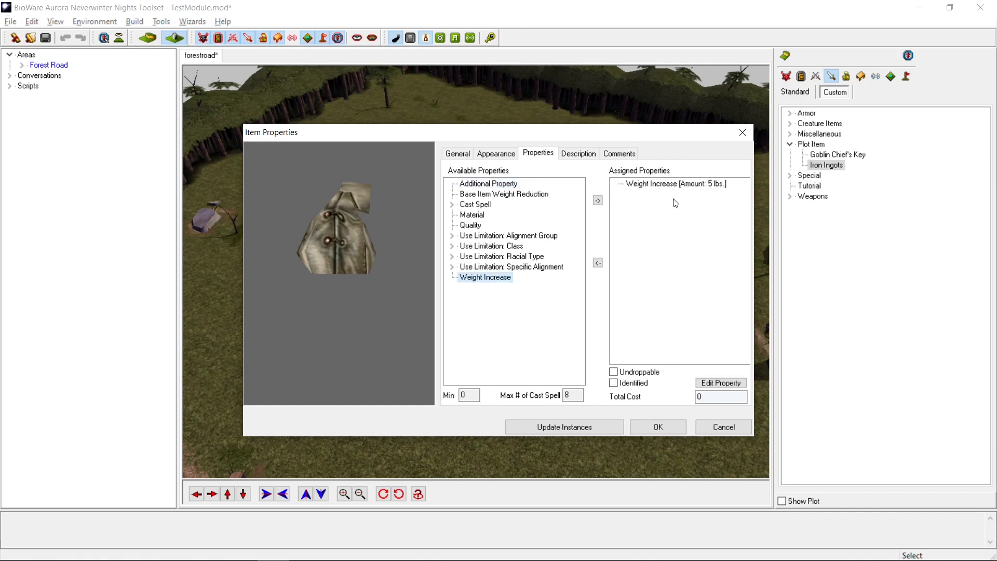
{"action": "left_click", "coordinate": [466, 154]}
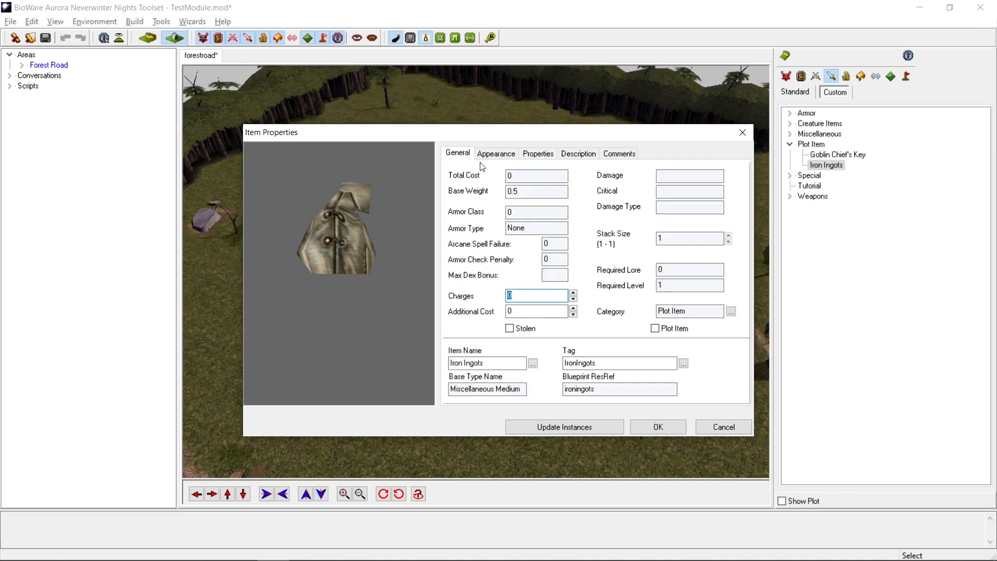
{"action": "left_click_drag", "start_coordinate": [507, 191], "coordinate": [511, 191]}
{"action": "left_click", "coordinate": [539, 190]}
{"action": "left_click", "coordinate": [538, 153]}
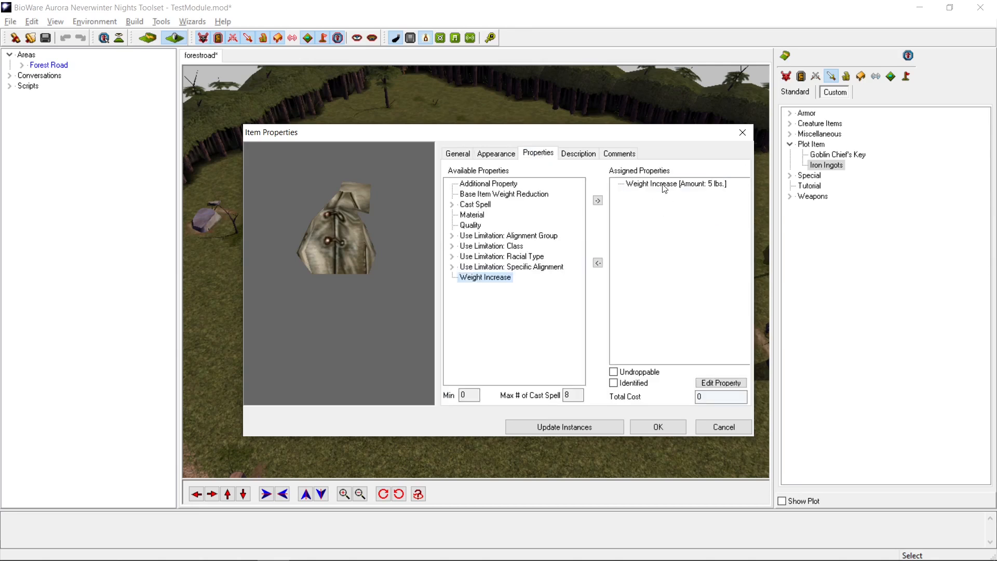
{"action": "left_click", "coordinate": [666, 185]}
{"action": "double_click", "coordinate": [686, 185]}
{"action": "left_click", "coordinate": [570, 237]}
{"action": "left_click", "coordinate": [582, 380]}
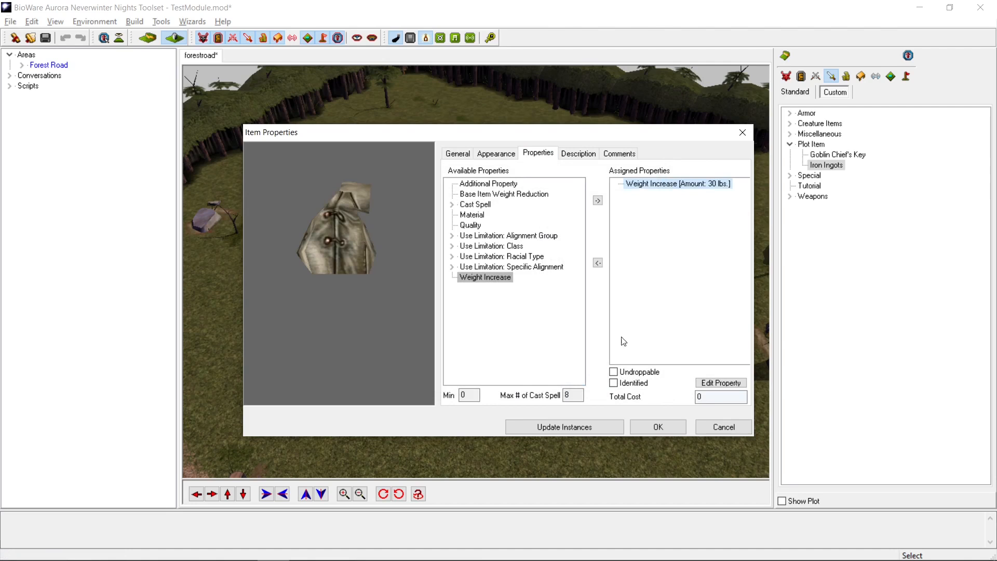
{"action": "left_click", "coordinate": [613, 383]}
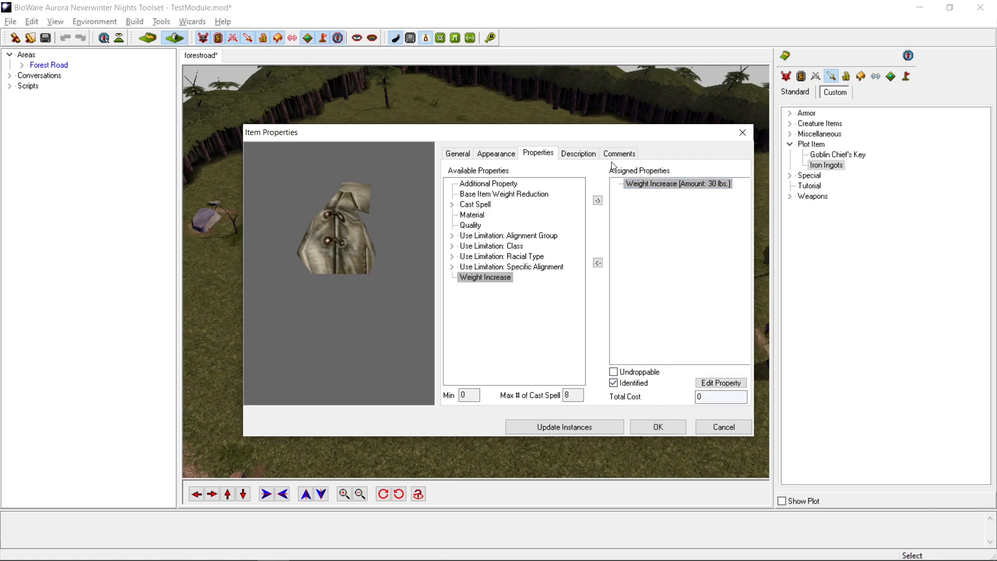
Step: Enter the identified description "A sack of iron ingots, stolen by the goblins from the merchant." and accept the item properties
{"action": "left_click", "coordinate": [583, 155]}
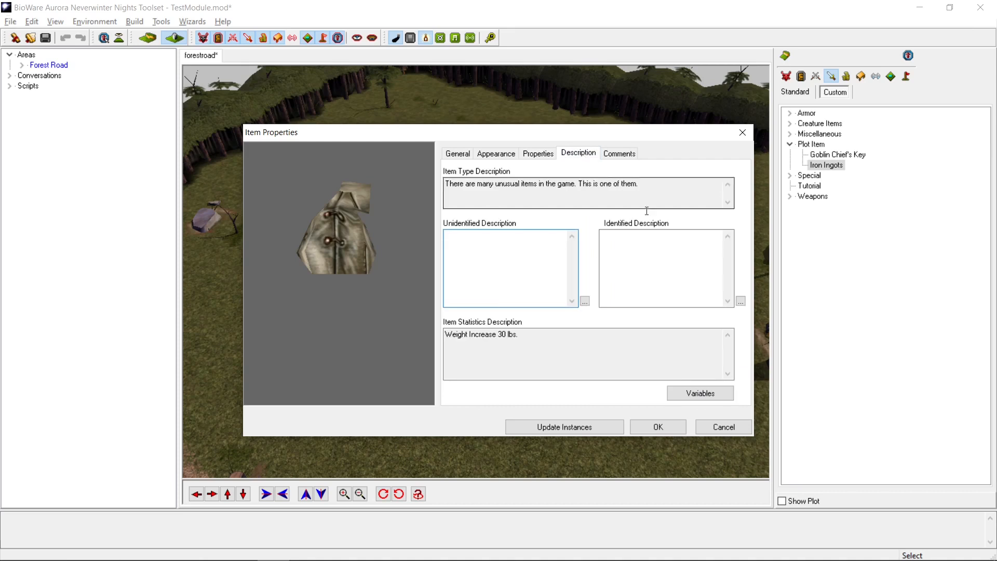
{"action": "left_click", "coordinate": [650, 256]}
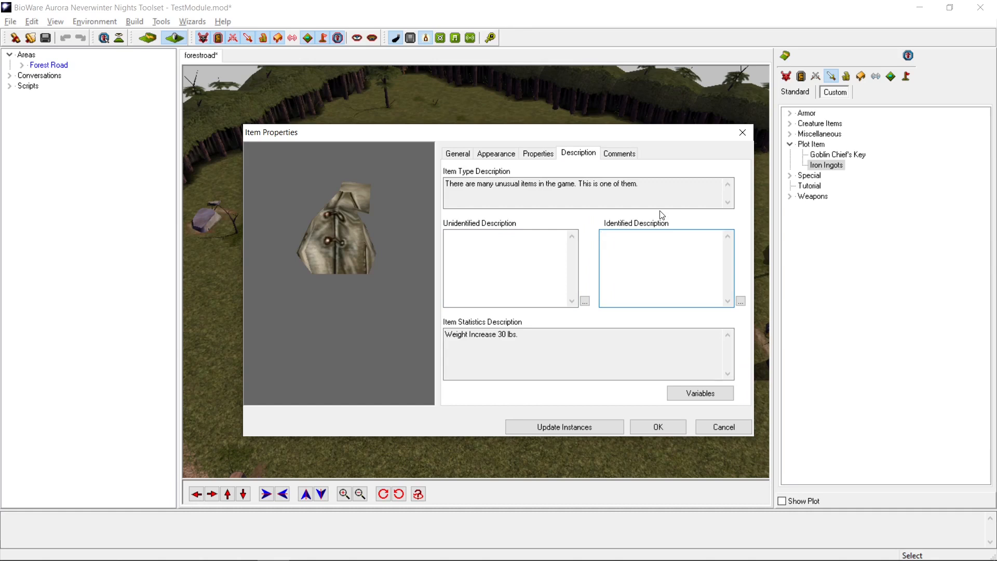
{"action": "type", "text": "A sack of iron ingots, stolen by the goblins from the merchant."}
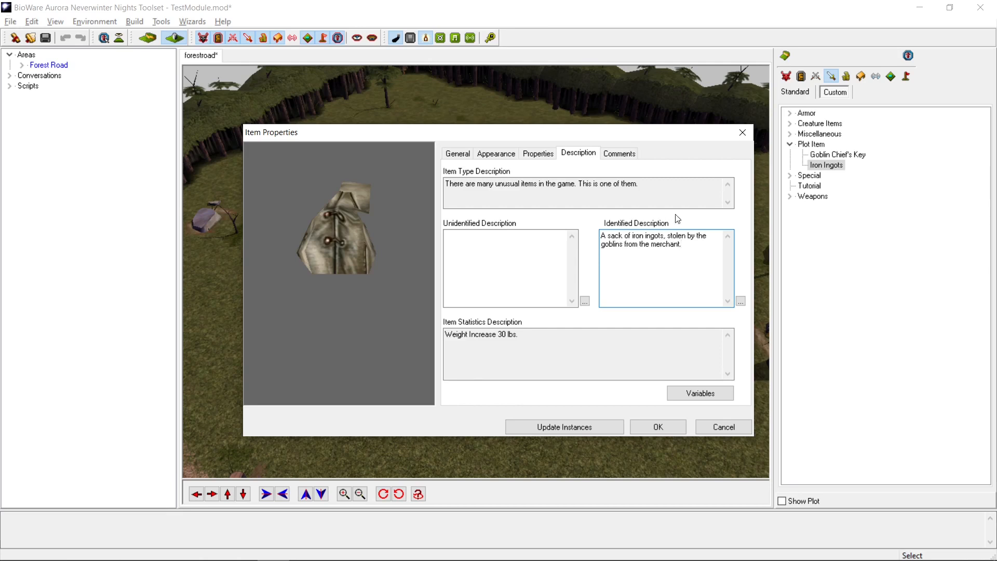
{"action": "left_click", "coordinate": [625, 158]}
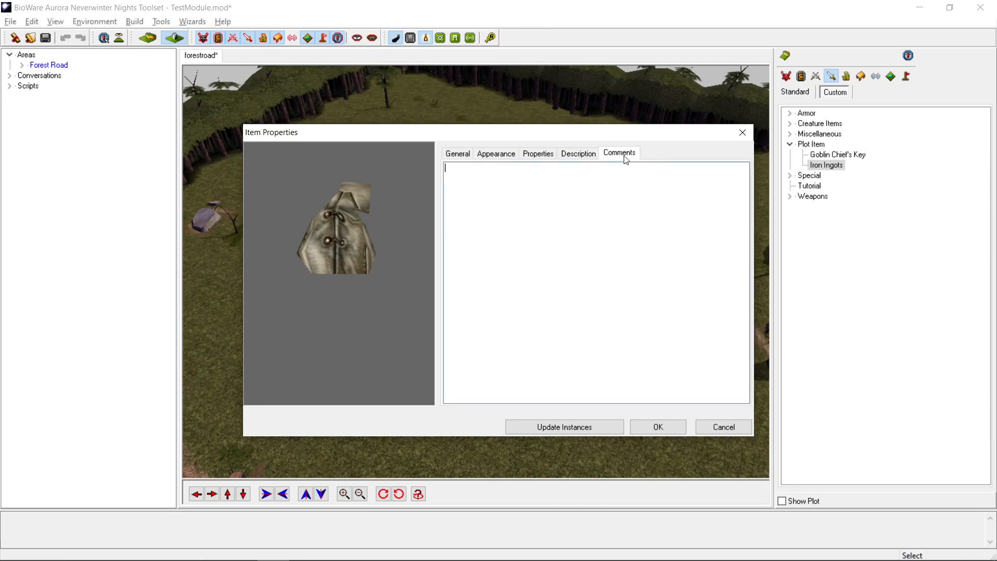
{"action": "left_click", "coordinate": [647, 431]}
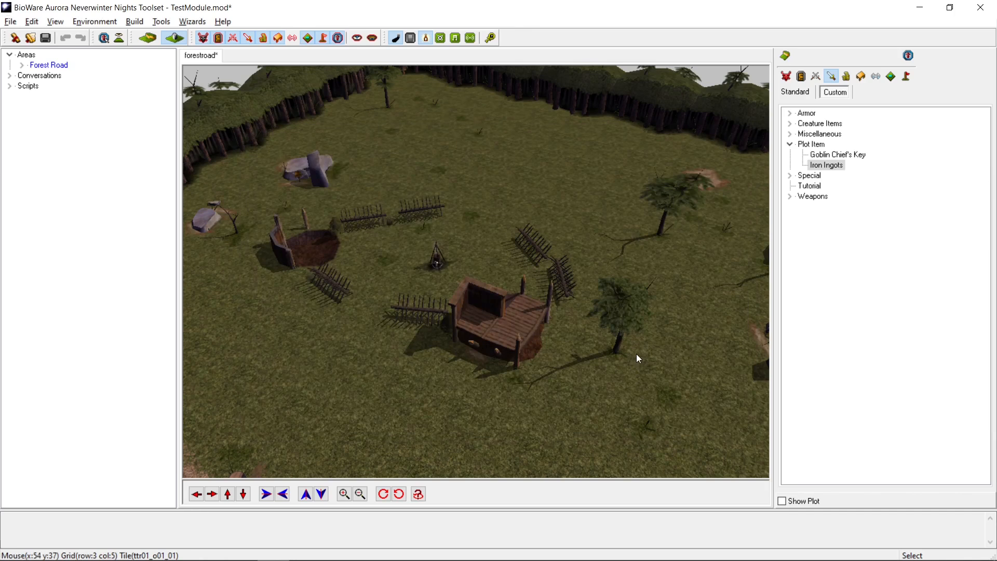
Step: Place the custom Battered Wooden Trunk in the goblin camp, between the campfire and the spiked barricades behind it
{"action": "left_click", "coordinate": [861, 77]}
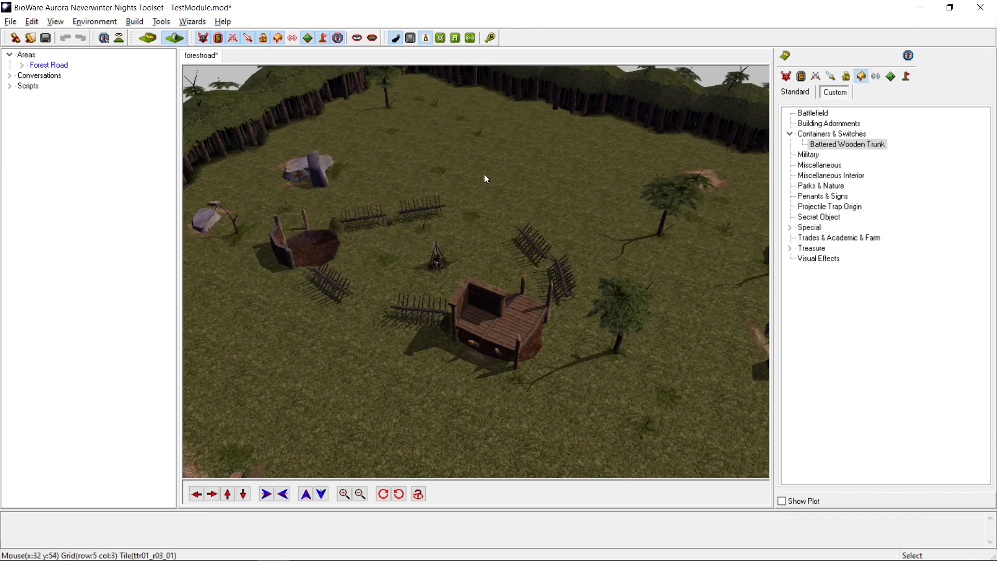
{"action": "scroll", "coordinate": [483, 174], "scroll_direction": "up", "scroll_amount": 5}
{"action": "scroll", "coordinate": [484, 174], "scroll_direction": "down", "scroll_amount": 10}
{"action": "scroll", "coordinate": [484, 174], "scroll_direction": "up", "scroll_amount": 6}
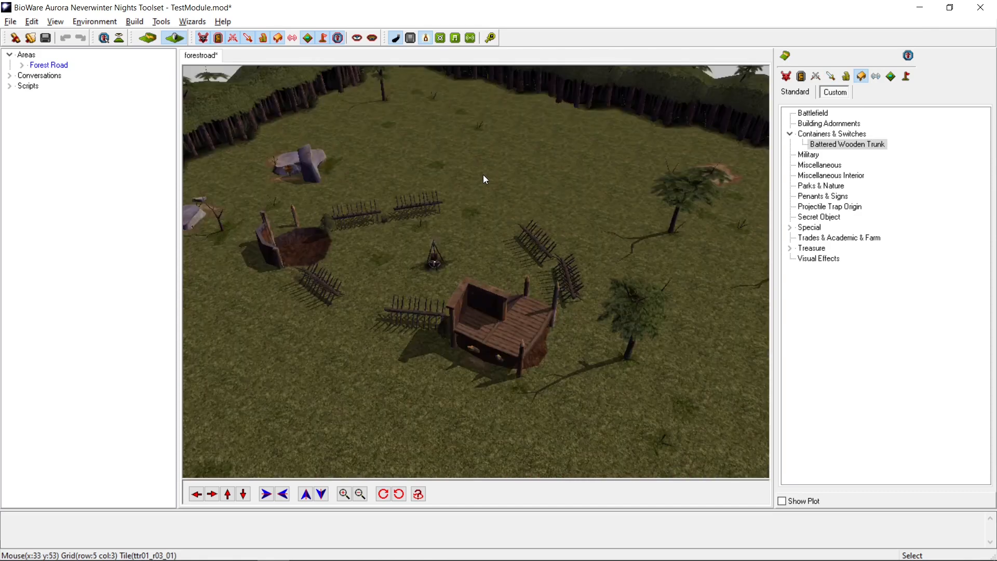
{"action": "left_click", "coordinate": [510, 185]}
{"action": "middle_click_drag", "start_coordinate": [509, 184], "coordinate": [559, 212]}
{"action": "scroll", "coordinate": [559, 212], "scroll_direction": "up", "scroll_amount": 5}
{"action": "mouse_move", "coordinate": [560, 213]}
{"action": "left_mouse_down", "text": "ctrl"}
{"action": "mouse_move", "coordinate": [565, 266]}
{"action": "mouse_move", "coordinate": [596, 248]}
{"action": "left_mouse_up", "text": "ctrl"}
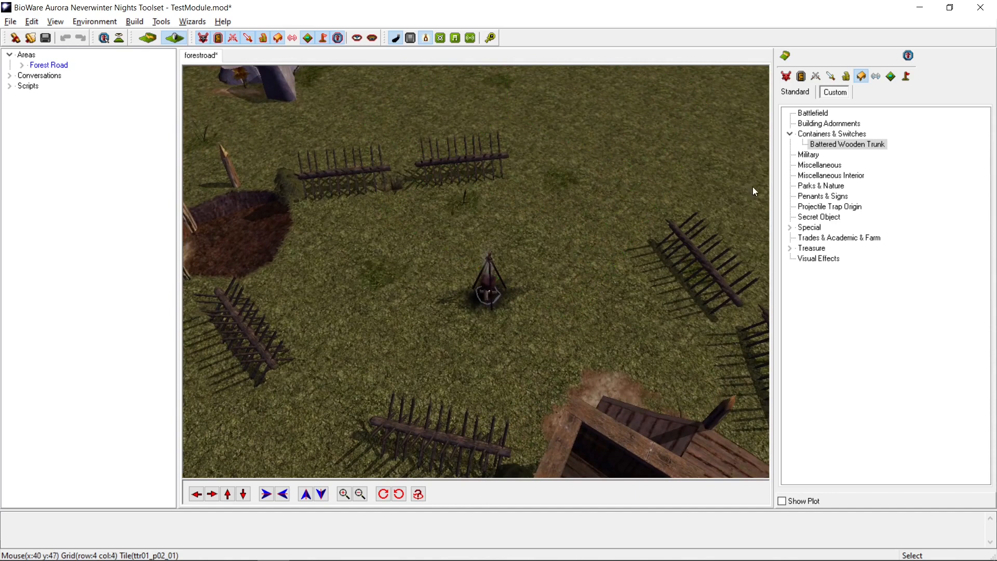
{"action": "left_click", "coordinate": [873, 146]}
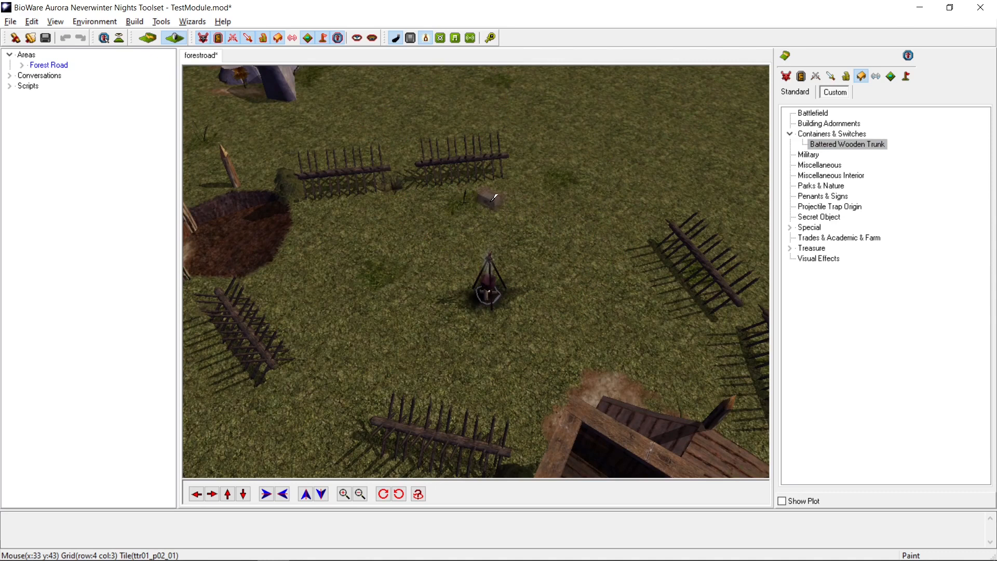
{"action": "left_click", "coordinate": [493, 198]}
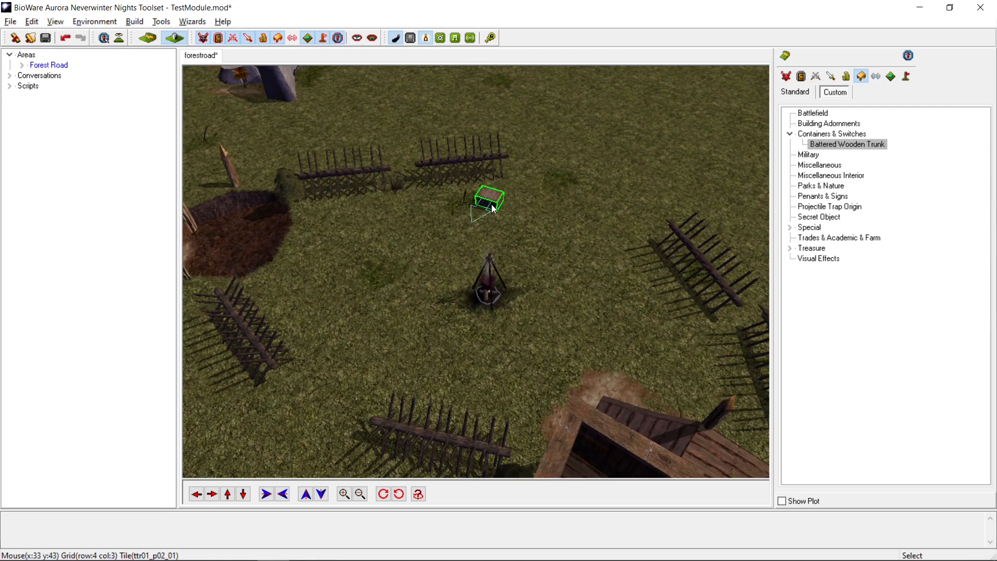
Step: Open the properties of the Battered Wooden Trunk placed near the campfire
{"action": "scroll", "coordinate": [512, 204], "scroll_direction": "up", "scroll_amount": 5}
{"action": "scroll", "coordinate": [566, 204], "scroll_direction": "down", "scroll_amount": 5}
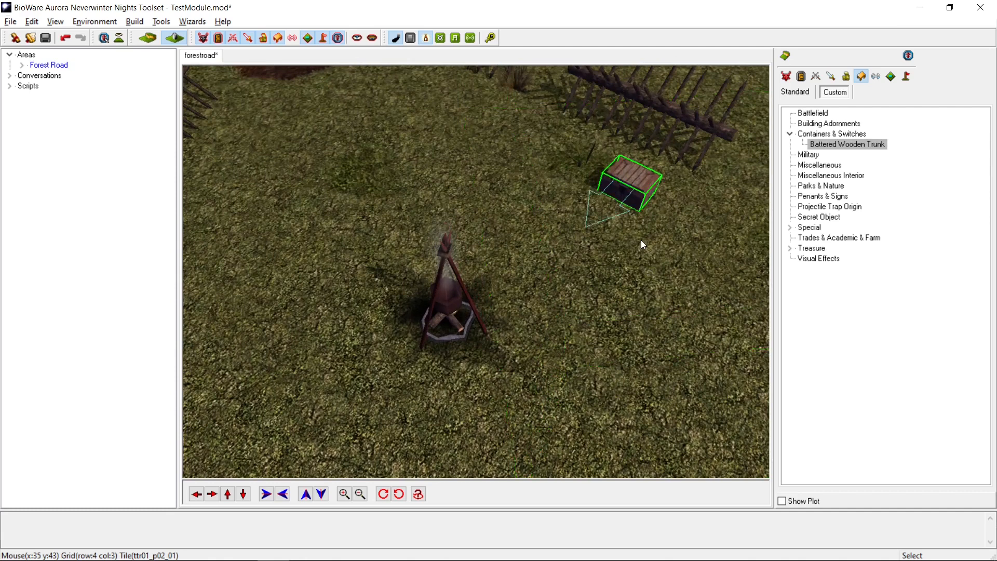
{"action": "scroll", "coordinate": [640, 240], "scroll_direction": "down", "scroll_amount": 3}
{"action": "right_click", "coordinate": [564, 224]}
{"action": "left_click", "coordinate": [609, 362]}
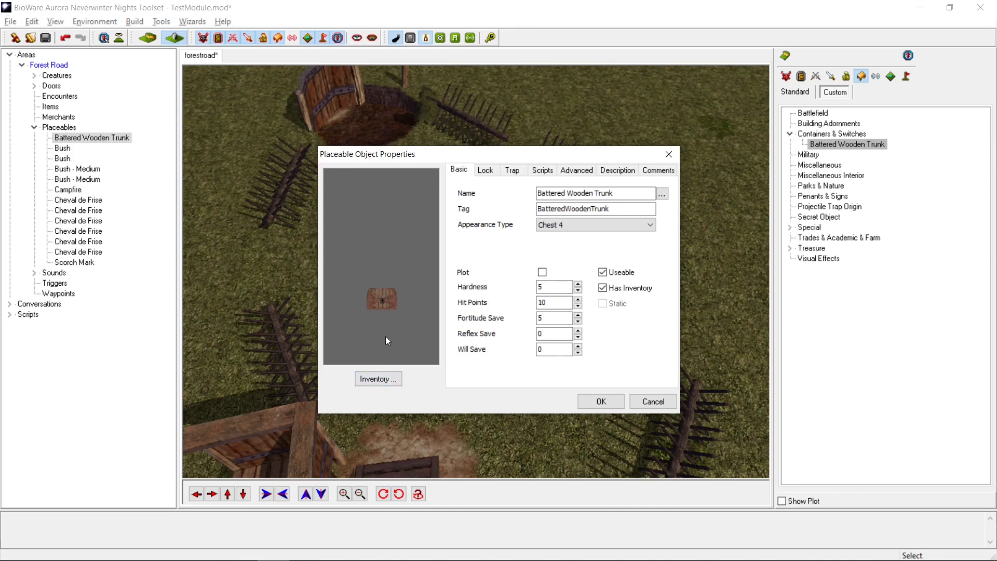
Step: Add the custom plot item Iron Ingots to the trunk's inventory and accept the contents
{"action": "left_click", "coordinate": [391, 383]}
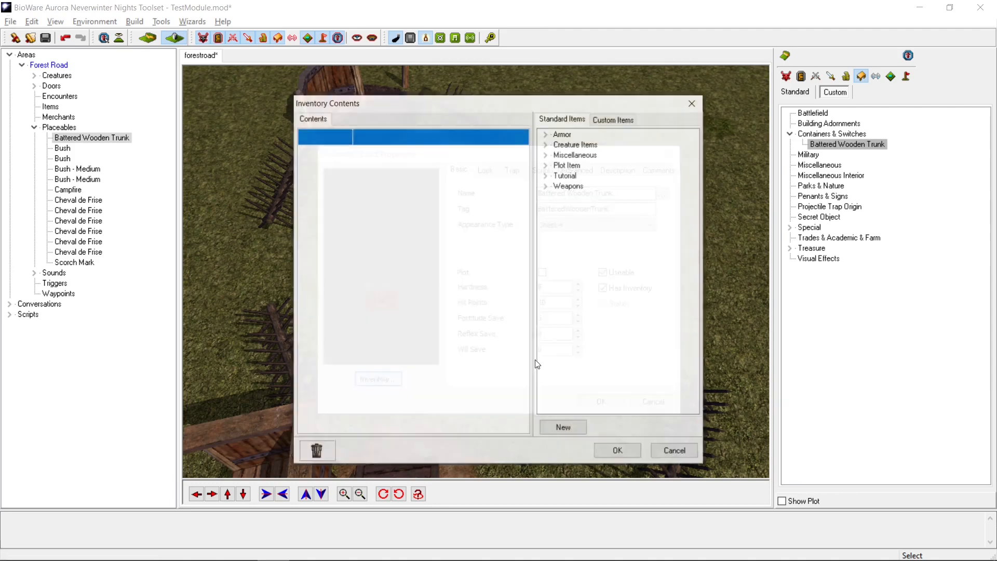
{"action": "left_click", "coordinate": [622, 121]}
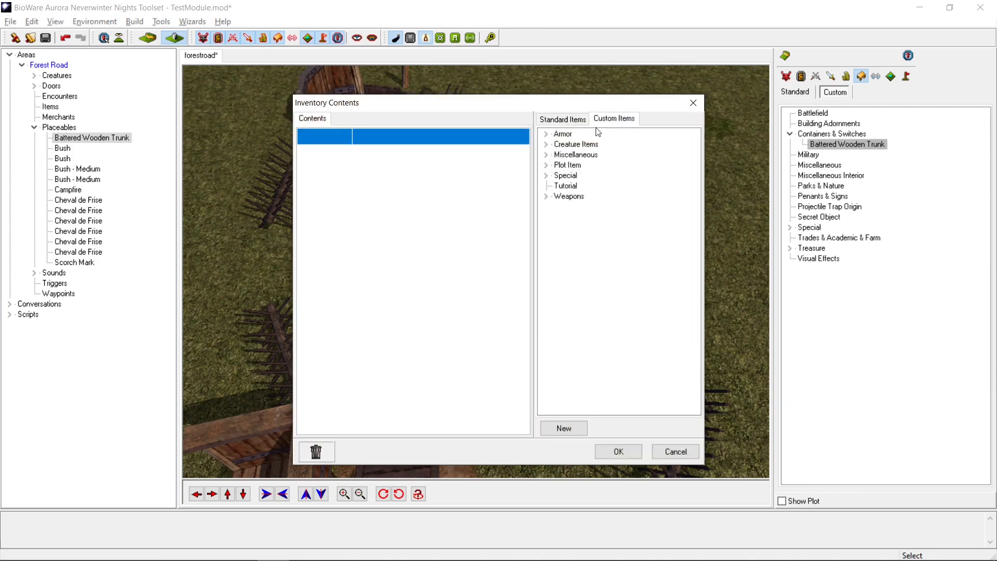
{"action": "left_click", "coordinate": [546, 155]}
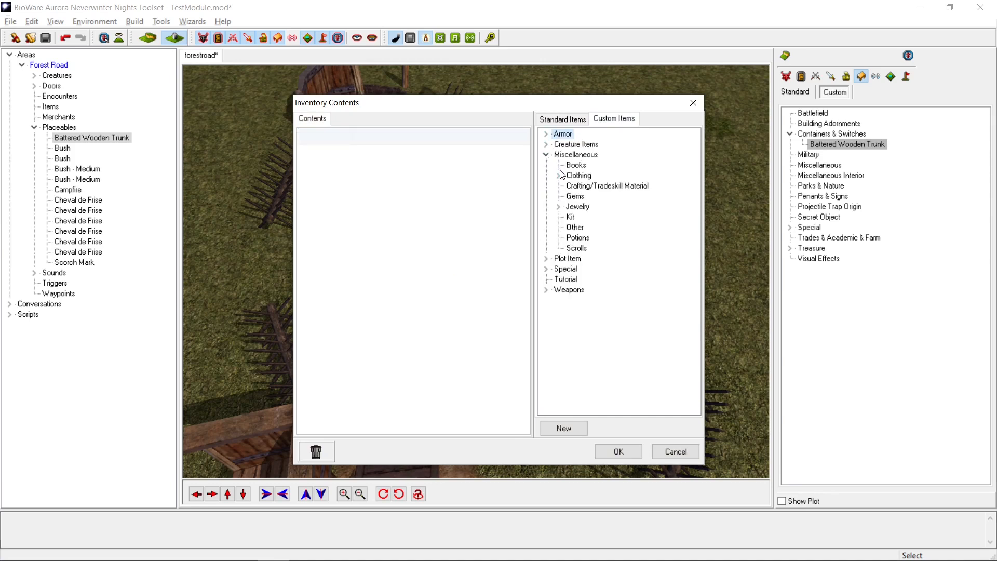
{"action": "left_click", "coordinate": [546, 154]}
{"action": "left_click", "coordinate": [546, 166]}
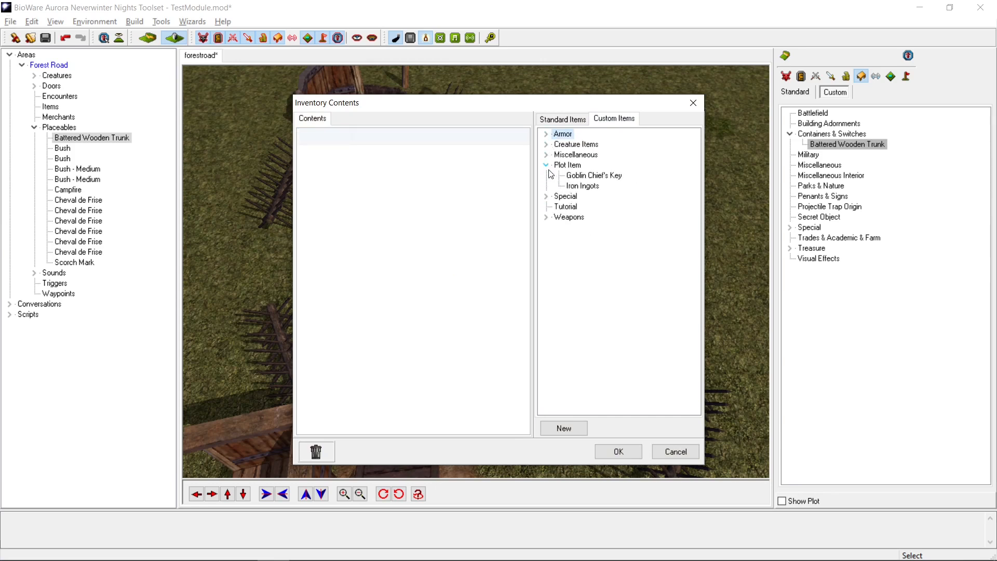
{"action": "left_click", "coordinate": [584, 187]}
{"action": "left_click_drag", "start_coordinate": [388, 158], "coordinate": [386, 157]}
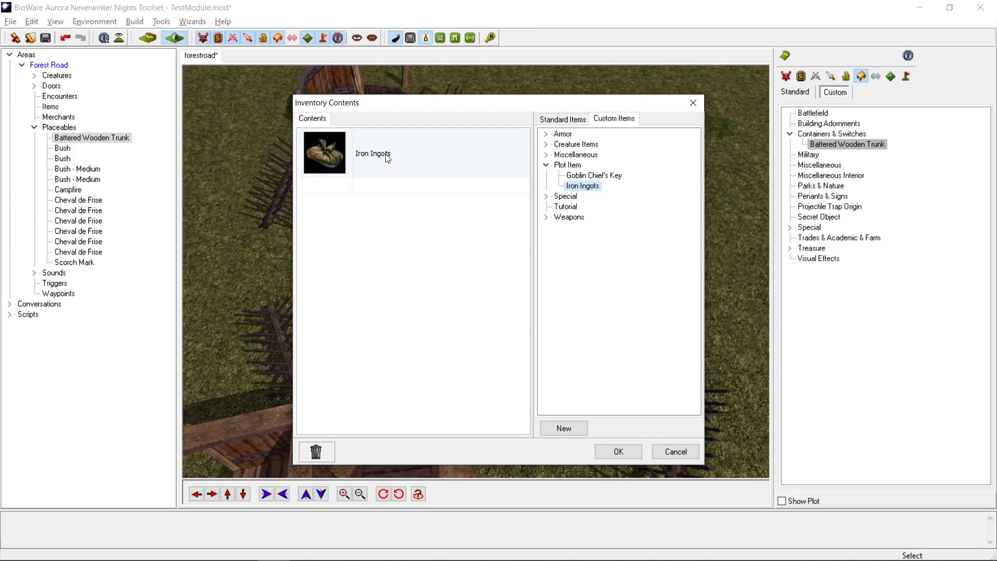
{"action": "left_click", "coordinate": [434, 165]}
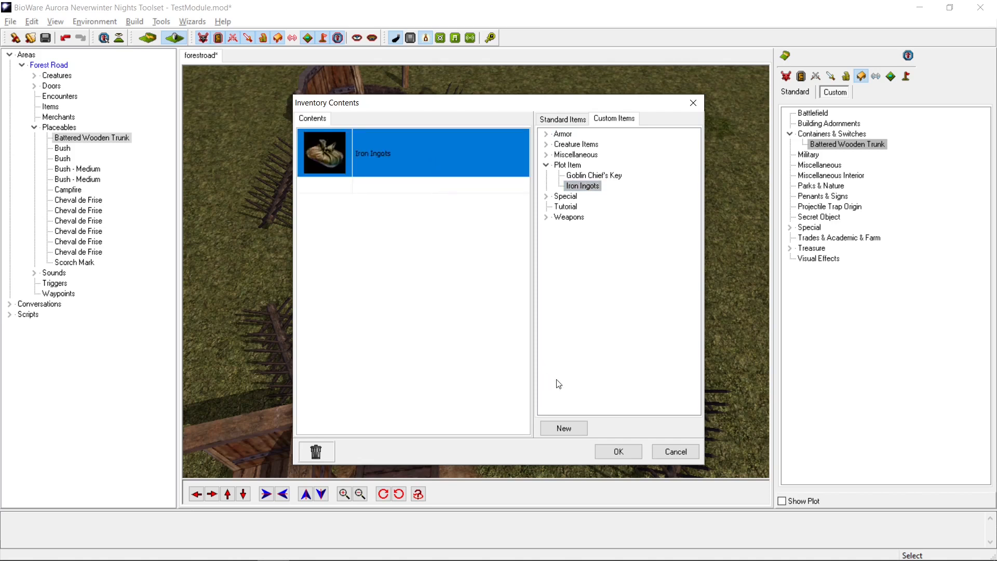
{"action": "left_click", "coordinate": [629, 449]}
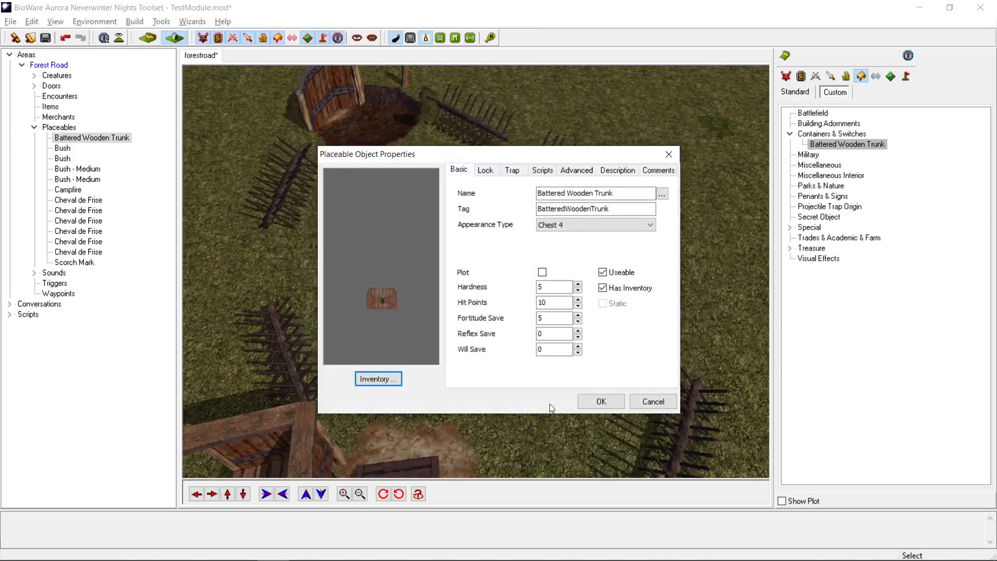
Step: Assign the key tag GoblinChiefsKey to the placed trunk's lock
{"action": "left_click", "coordinate": [485, 170]}
{"action": "left_click", "coordinate": [544, 292]}
{"action": "type", "text": "gob"}
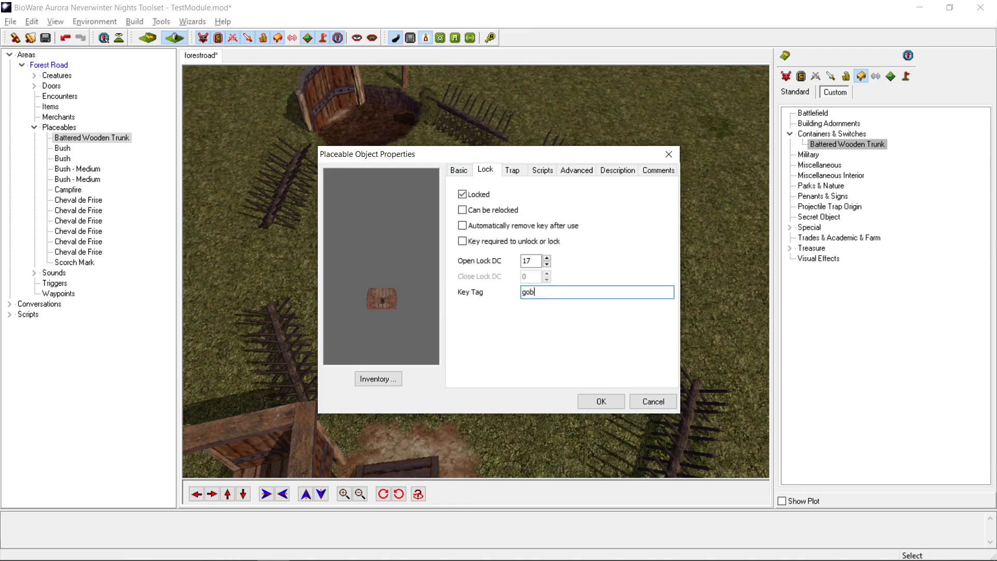
{"action": "key", "text": "BackSpace"}
{"action": "type", "text": "GoblinChiefsKey"}
{"action": "left_click_drag", "start_coordinate": [524, 295], "coordinate": [589, 289]}
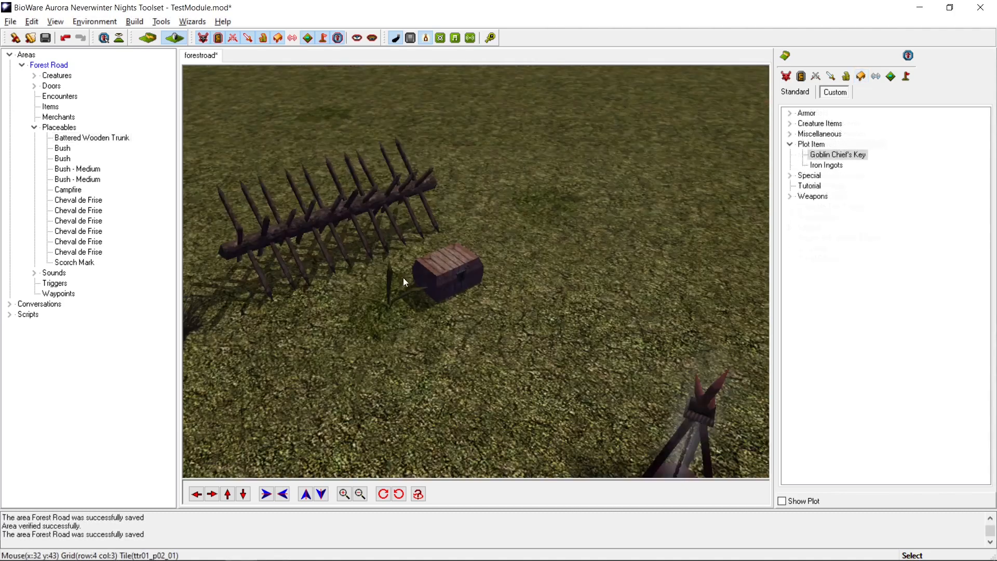
Step: Place the custom plot item Goblin Chief's Key on the ground beside the Battered Wooden Trunk
{"action": "middle_click_drag", "start_coordinate": [403, 277], "coordinate": [433, 280]}
{"action": "scroll", "coordinate": [433, 280], "scroll_direction": "down", "scroll_amount": 5}
{"action": "middle_click_drag", "start_coordinate": [491, 257], "coordinate": [491, 273]}
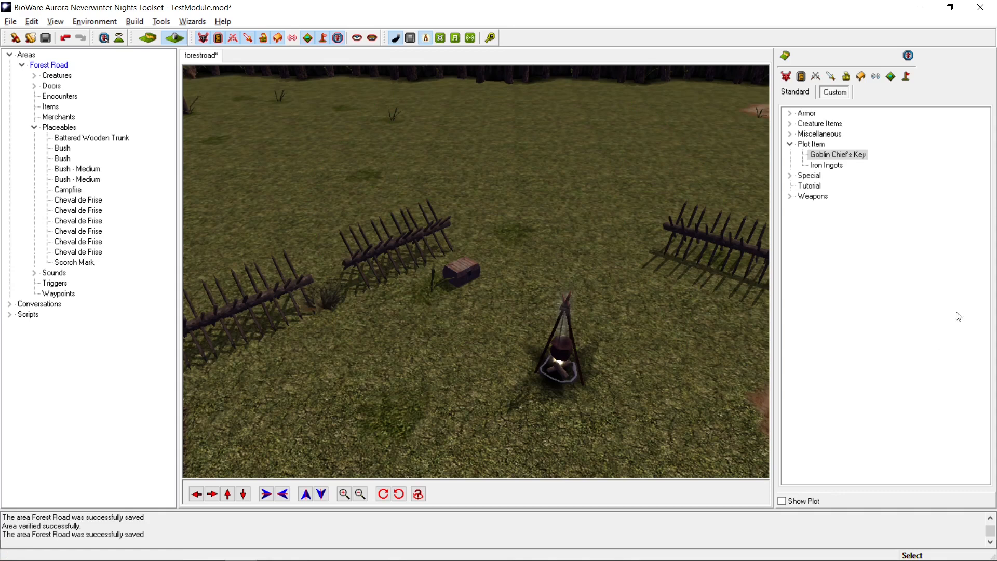
{"action": "left_click", "coordinate": [831, 76]}
{"action": "left_click", "coordinate": [839, 155]}
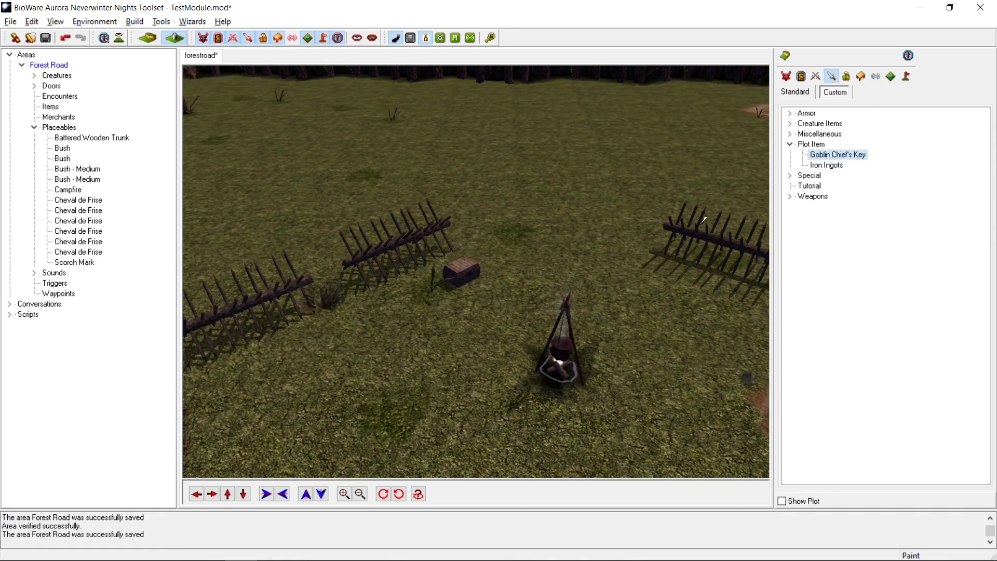
{"action": "left_click", "coordinate": [539, 271]}
{"action": "scroll", "coordinate": [497, 306], "scroll_direction": "up", "scroll_amount": 3}
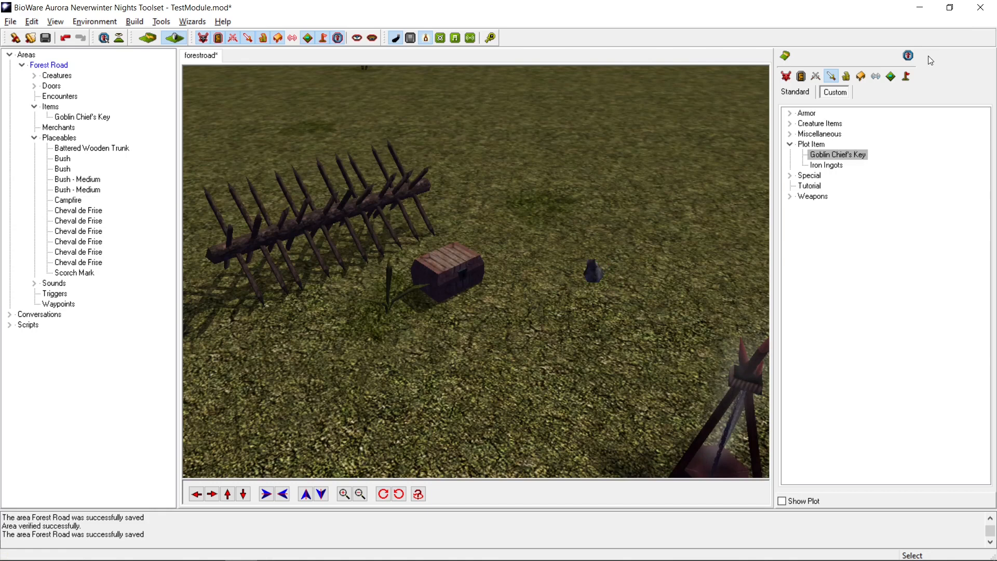
Step: Set the module's start location on the ground between the Battered Wooden Trunk and the campfire
{"action": "left_click", "coordinate": [908, 55]}
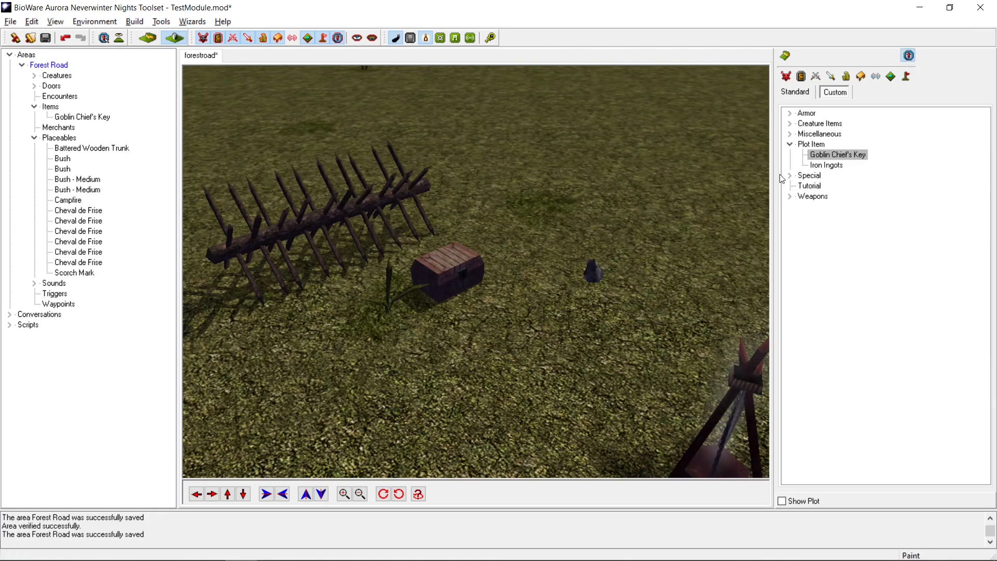
{"action": "left_click", "coordinate": [535, 379]}
{"action": "left_click", "coordinate": [666, 313]}
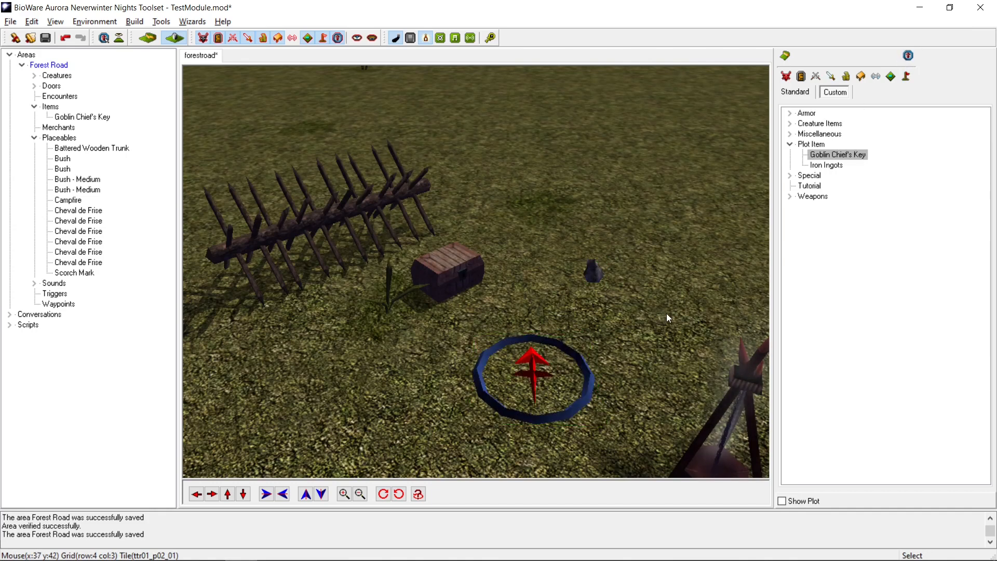
{"action": "scroll", "coordinate": [666, 315], "scroll_direction": "down", "scroll_amount": 3}
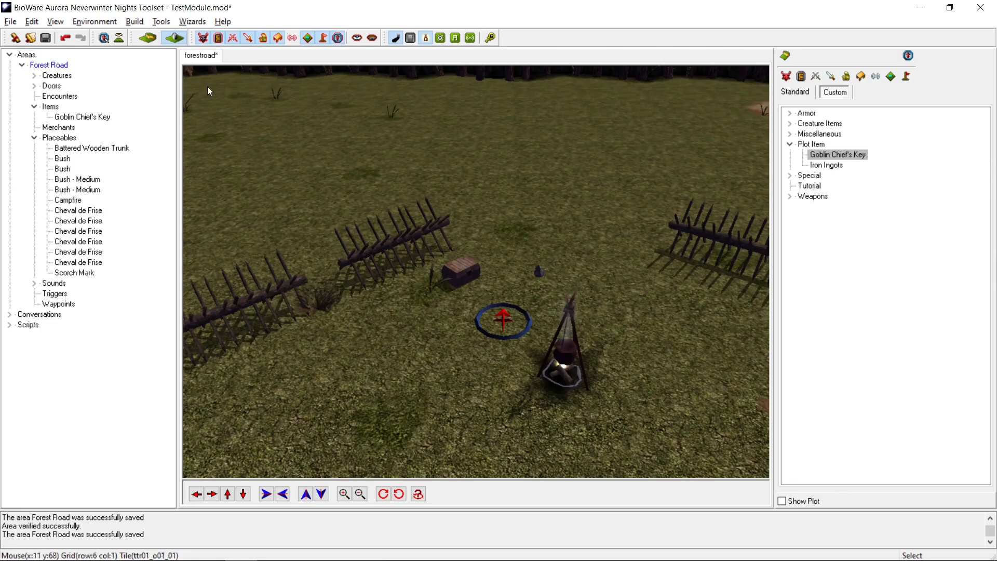
Step: Launch a test of the module in Neverwinter Nights and try to open the Battered Wooden Trunk without the key
{"action": "left_click", "coordinate": [134, 21]}
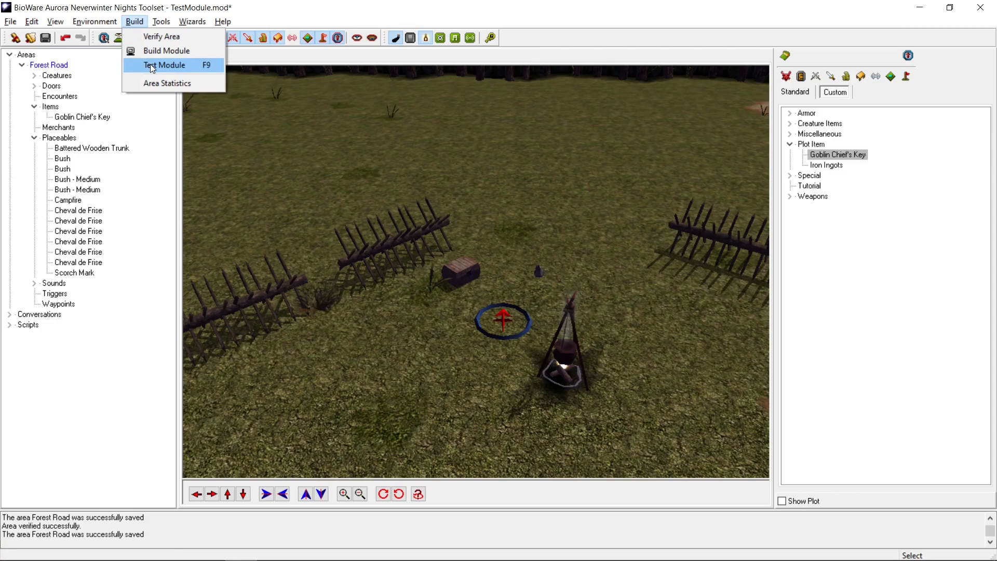
{"action": "left_click", "coordinate": [152, 66]}
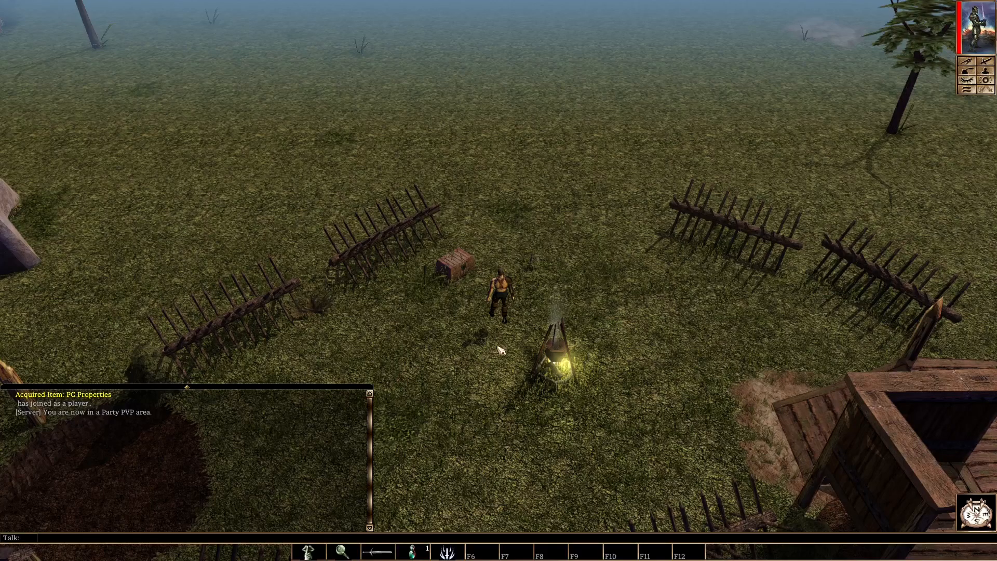
{"action": "left_click", "coordinate": [457, 326]}
{"action": "left_click", "coordinate": [476, 258]}
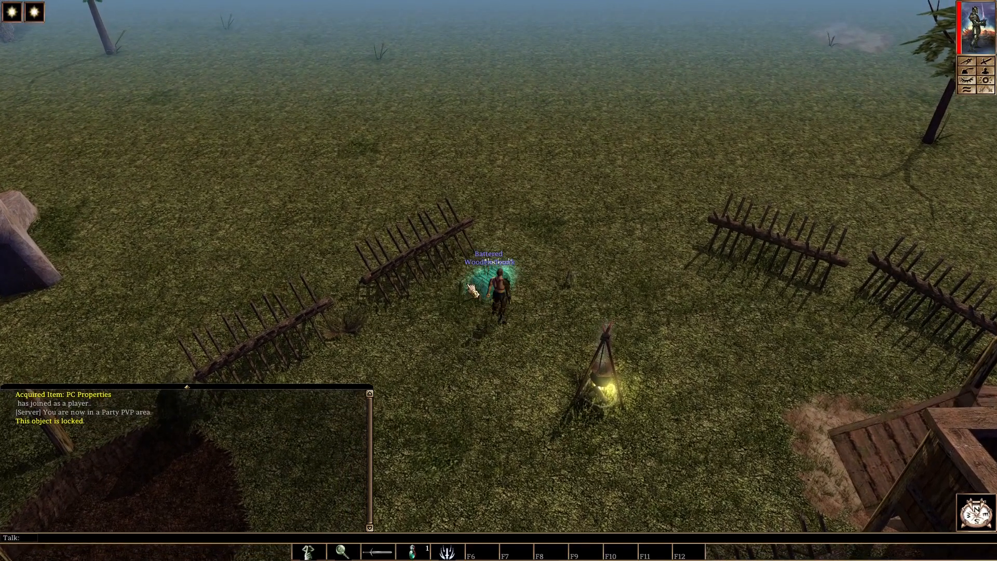
{"action": "left_click", "coordinate": [476, 273]}
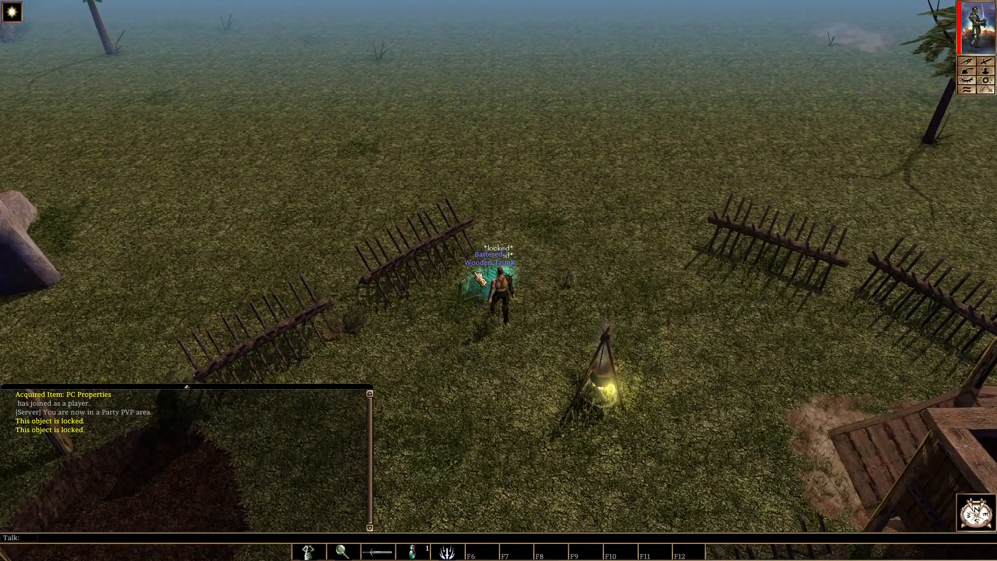
{"action": "left_click", "coordinate": [477, 278]}
{"action": "left_click", "coordinate": [520, 390]}
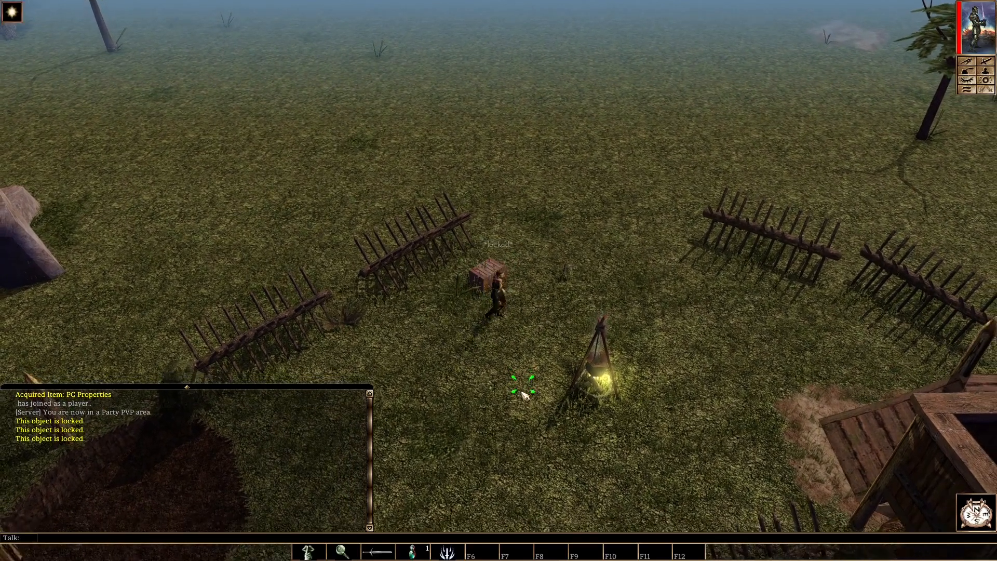
Step: Try to pick the Battered Wooden Trunk's lock with the character's Open Lock skill
{"action": "left_click", "coordinate": [418, 276]}
{"action": "left_click", "coordinate": [534, 314]}
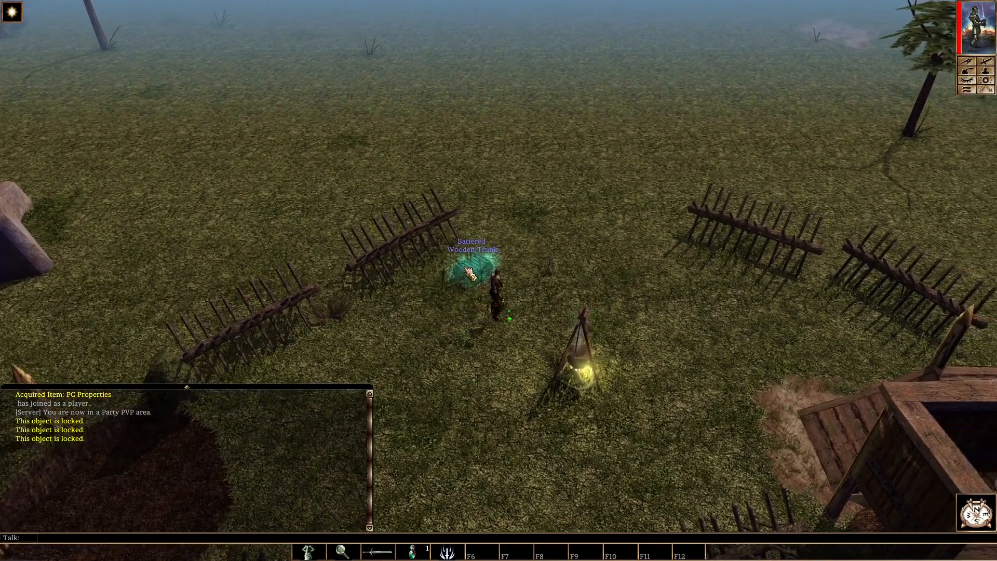
{"action": "right_click", "coordinate": [468, 271]}
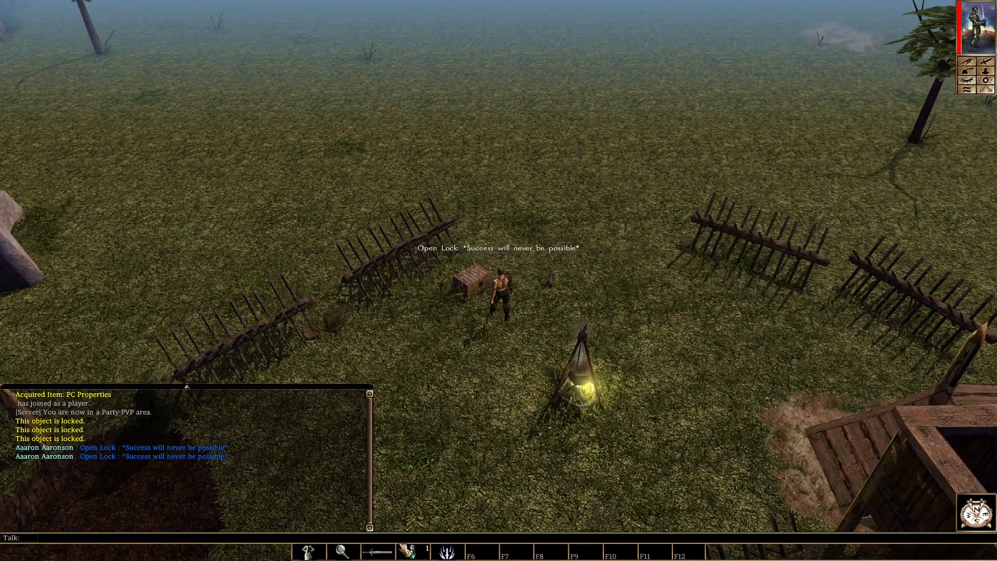
{"action": "left_click_drag", "start_coordinate": [501, 432], "coordinate": [529, 305]}
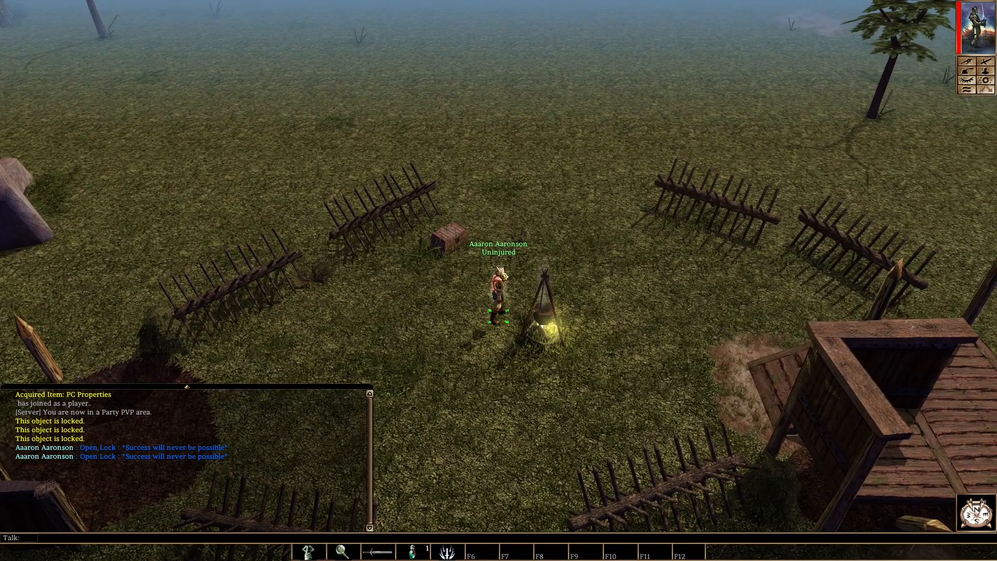
{"action": "left_click", "coordinate": [490, 214]}
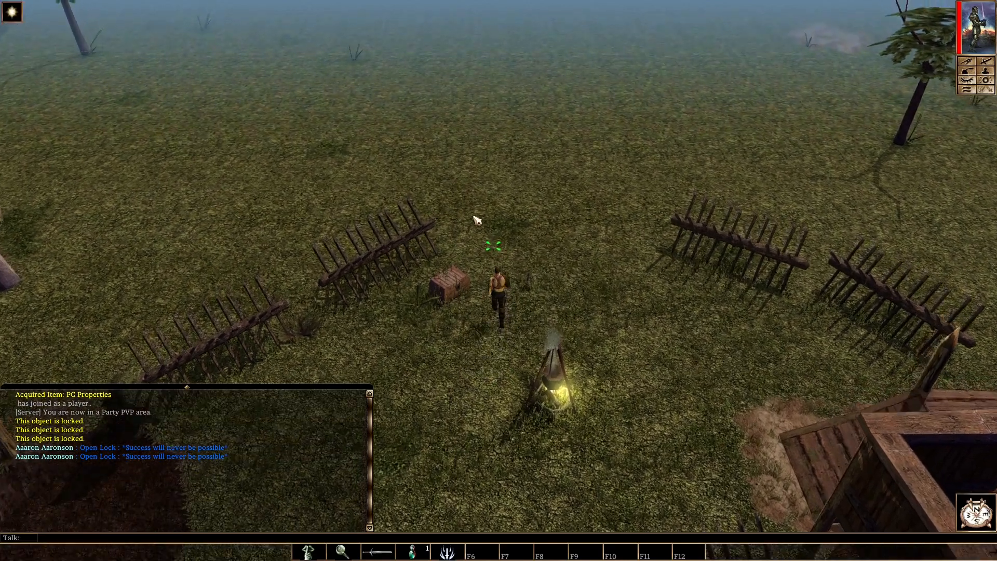
{"action": "left_click", "coordinate": [470, 395]}
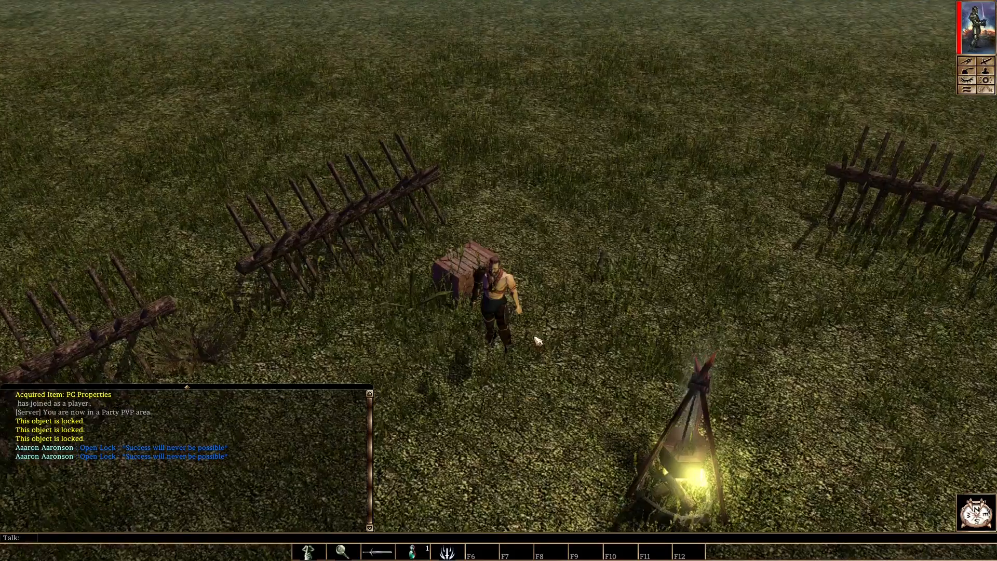
{"action": "scroll", "coordinate": [536, 365], "scroll_direction": "up", "scroll_amount": 5}
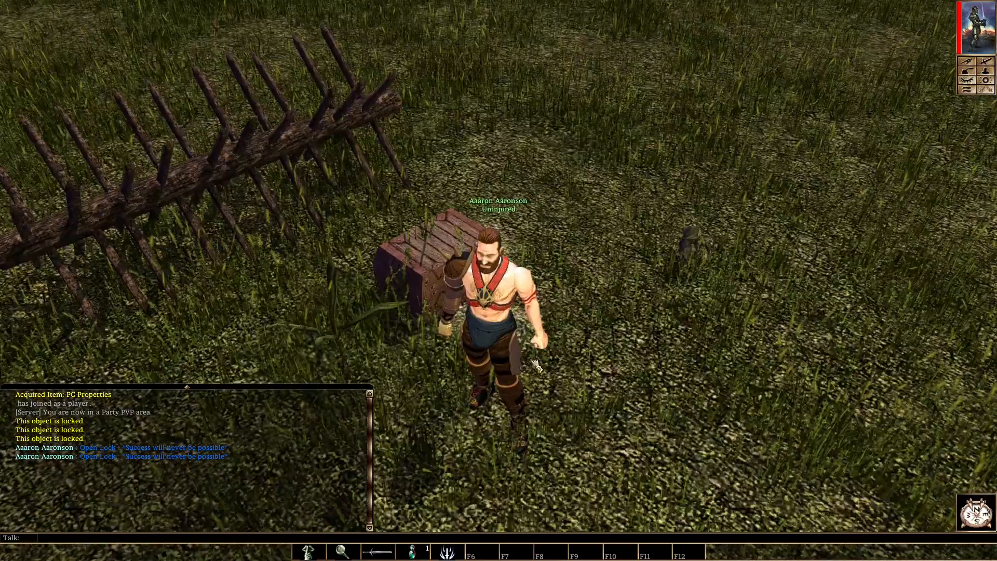
{"action": "scroll", "coordinate": [531, 384], "scroll_direction": "down", "scroll_amount": 6}
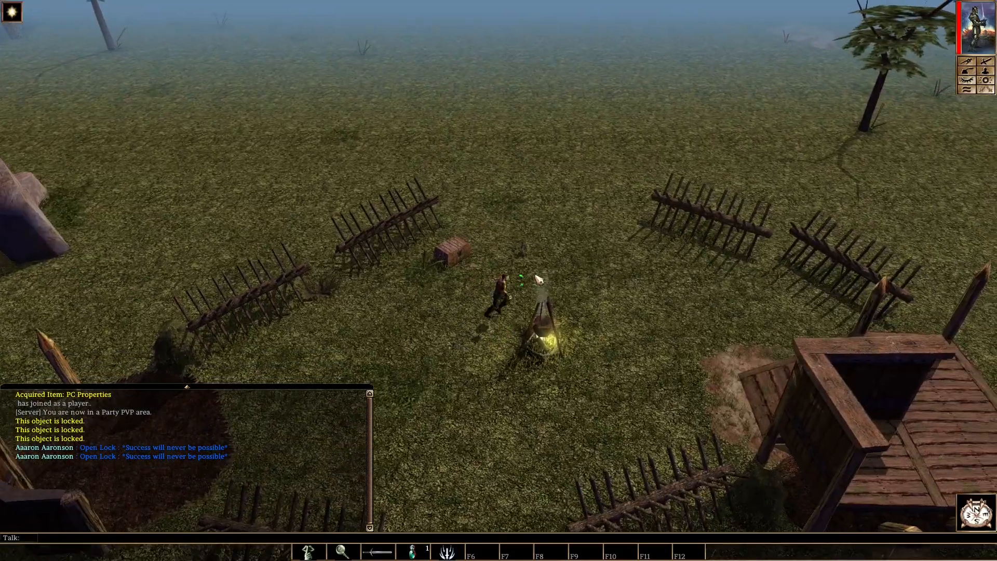
{"action": "left_click", "coordinate": [441, 333]}
{"action": "left_click", "coordinate": [496, 370]}
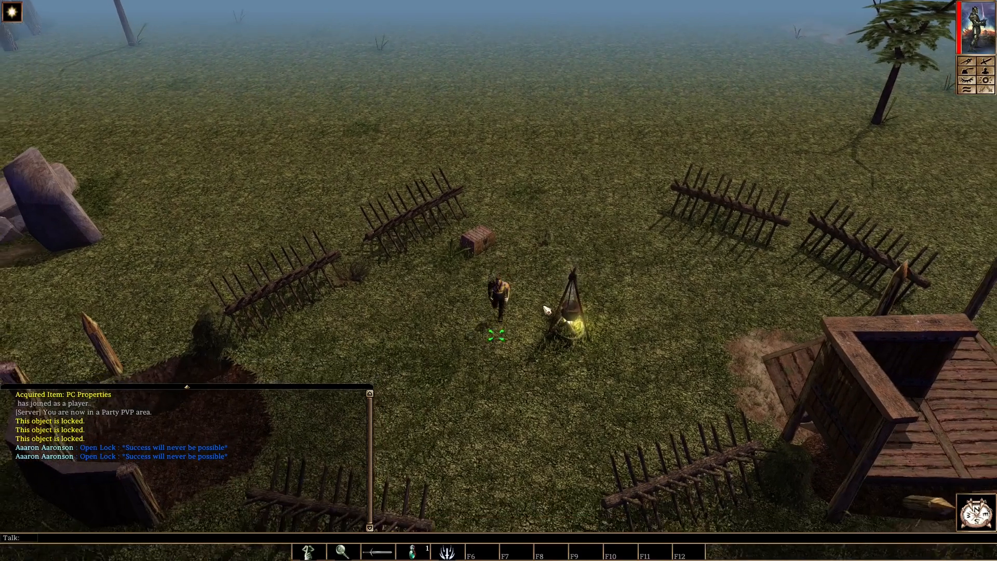
{"action": "left_click", "coordinate": [612, 262]}
{"action": "left_click", "coordinate": [404, 329]}
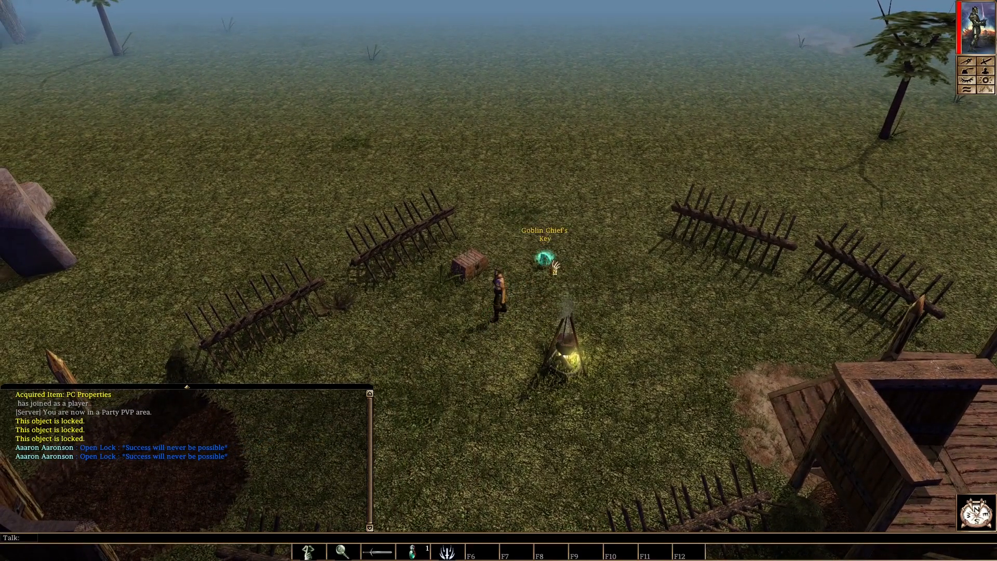
Step: Pick up the Goblin Chief's Key from the ground and examine its description in the character's inventory
{"action": "left_click", "coordinate": [555, 266]}
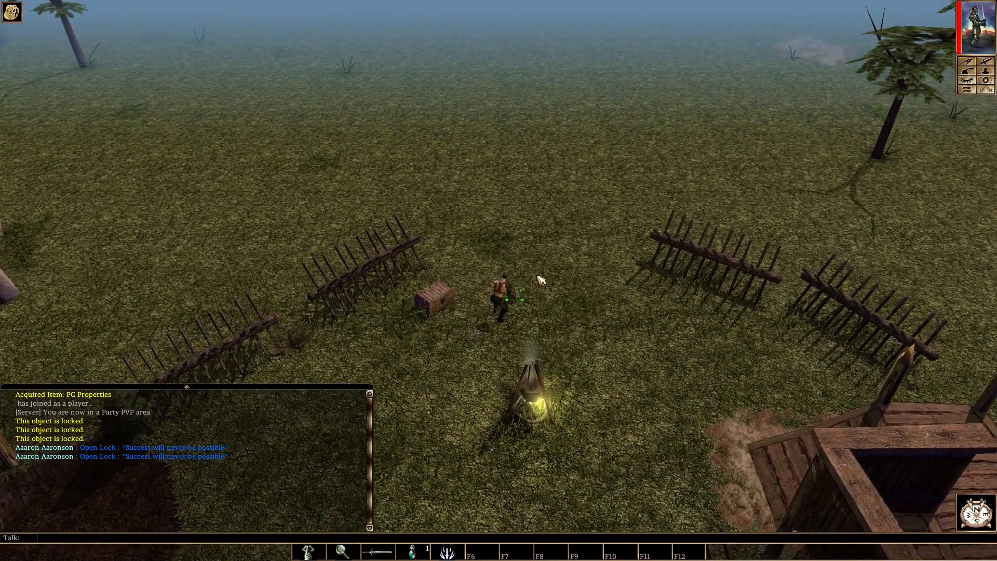
{"action": "key", "text": "i"}
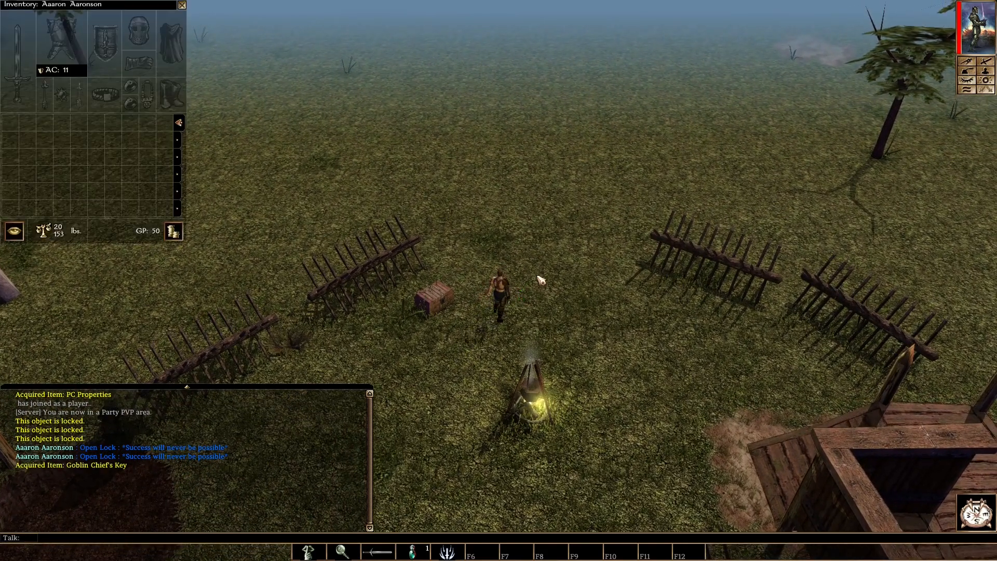
{"action": "right_click", "coordinate": [130, 200]}
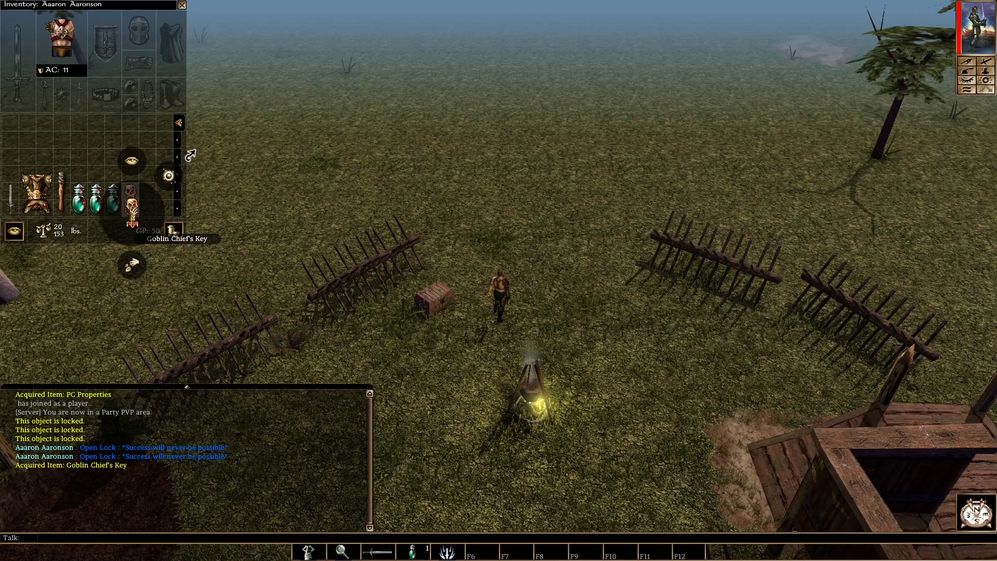
{"action": "left_click", "coordinate": [132, 162]}
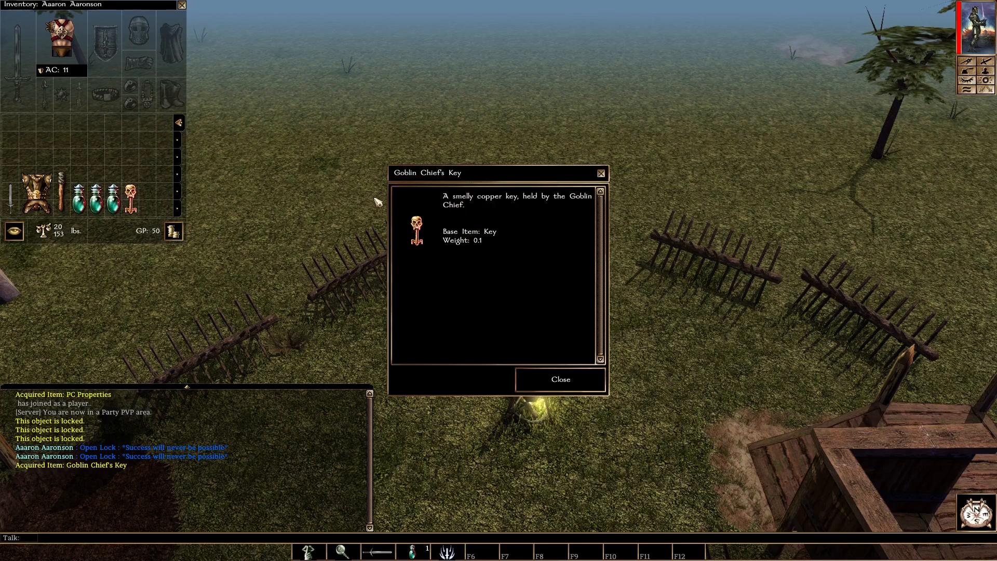
{"action": "left_click", "coordinate": [601, 173]}
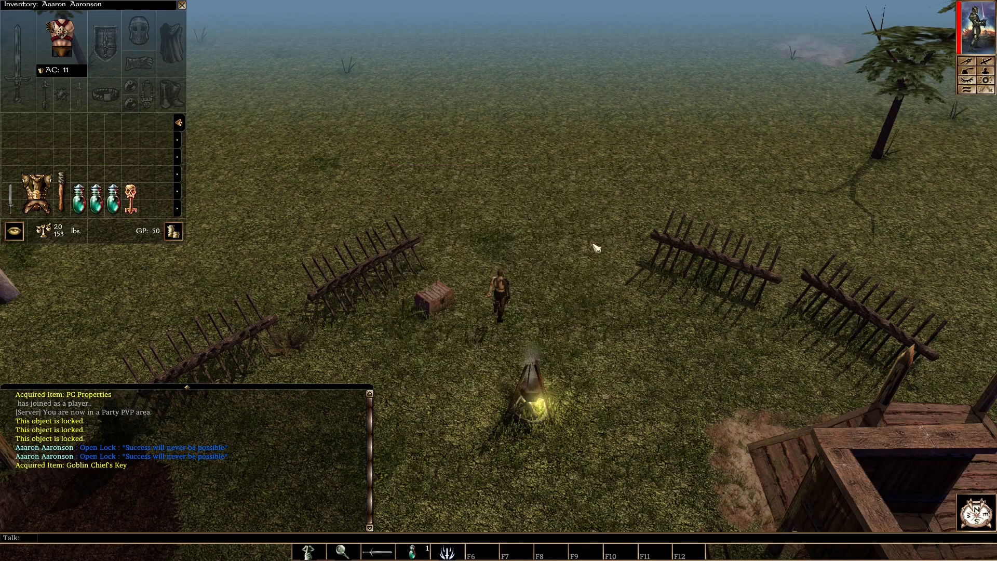
{"action": "left_click", "coordinate": [182, 7]}
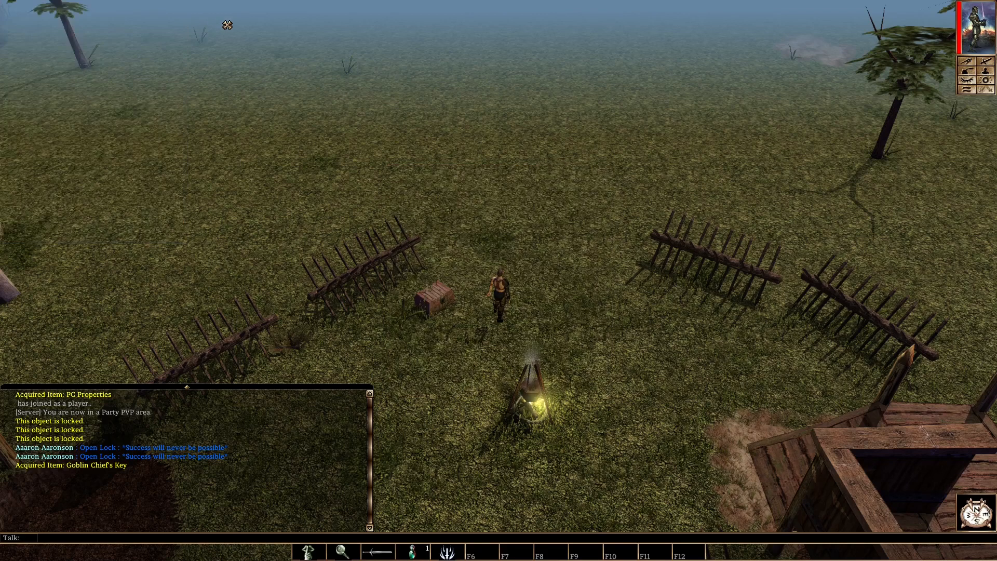
Step: Open the Battered Wooden Trunk with the carried key and examine the description of the Iron Ingots inside
{"action": "left_click", "coordinate": [451, 318]}
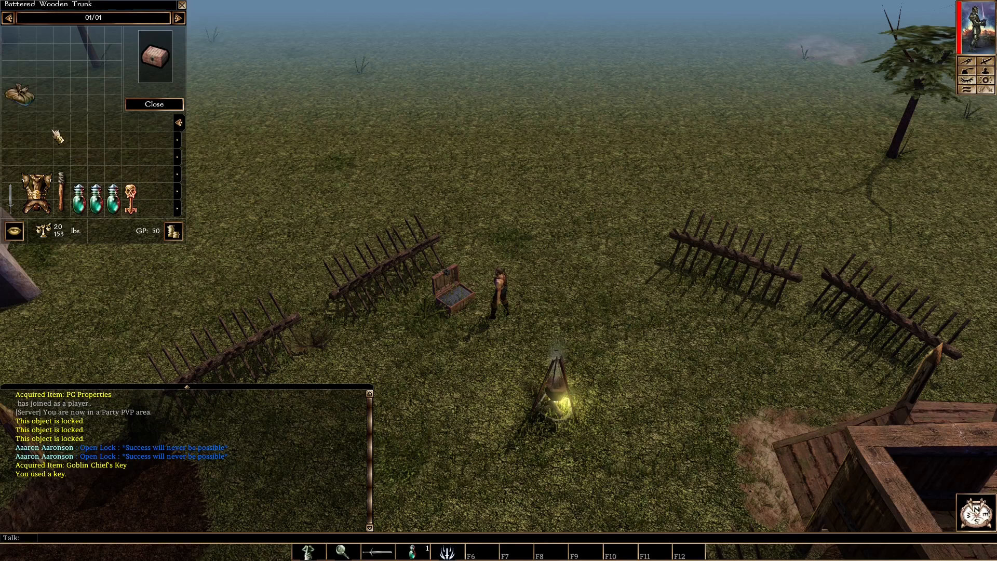
{"action": "right_click", "coordinate": [19, 92]}
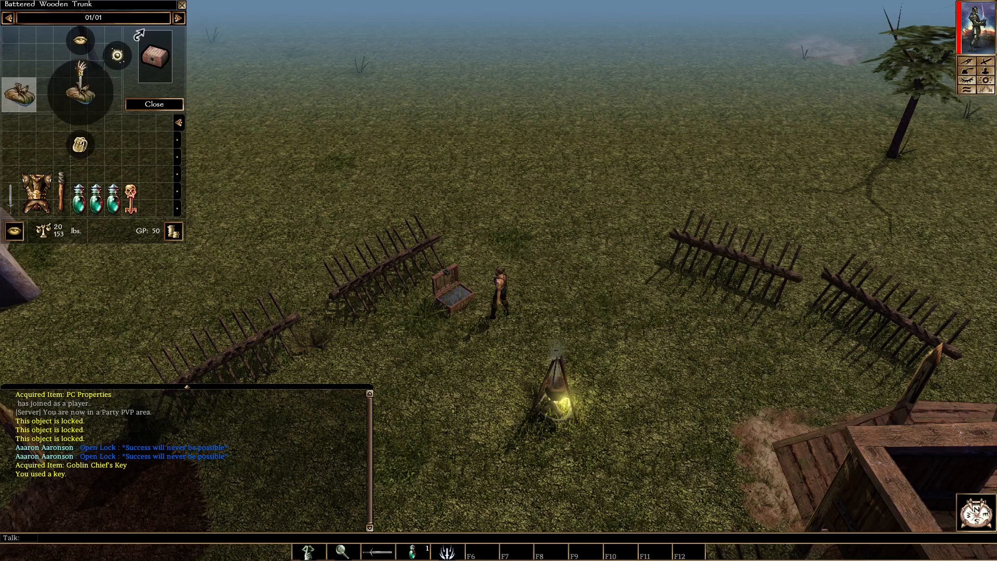
{"action": "left_click", "coordinate": [80, 40]}
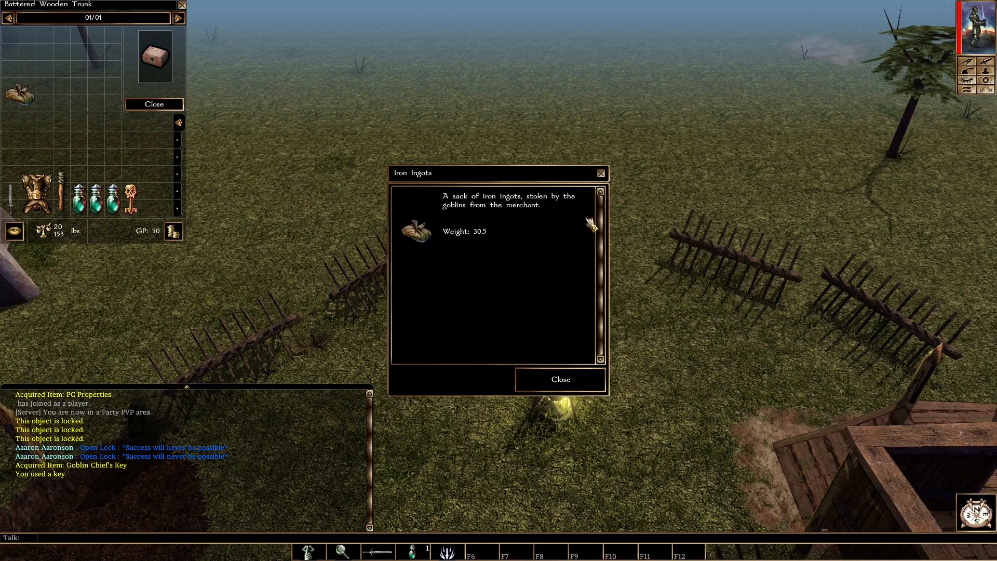
{"action": "left_click", "coordinate": [601, 174]}
Step: Take the Iron Ingots from the trunk into the character's inventory and close the trunk
{"action": "left_click_drag", "start_coordinate": [20, 93], "coordinate": [156, 198]}
{"action": "left_click", "coordinate": [169, 106]}
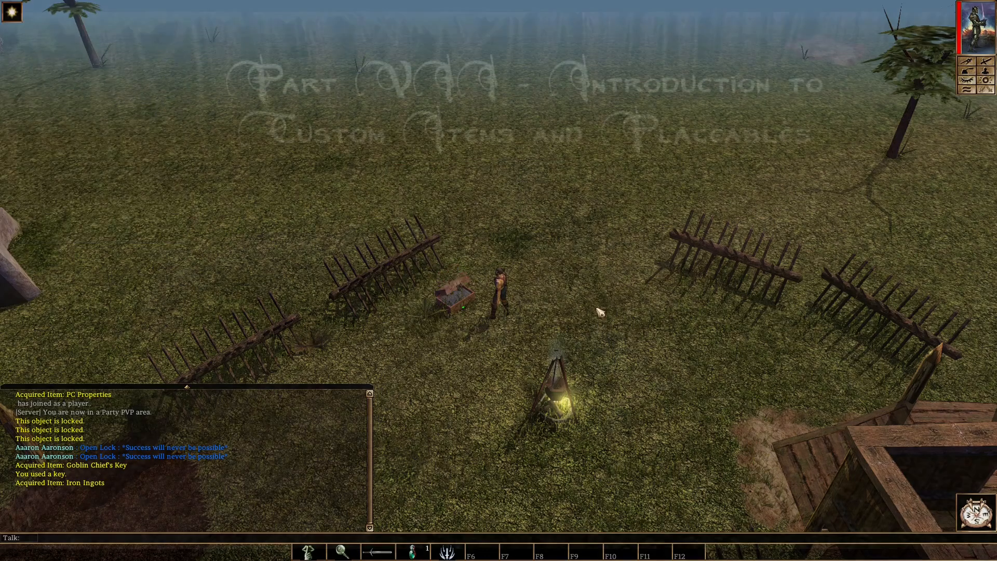